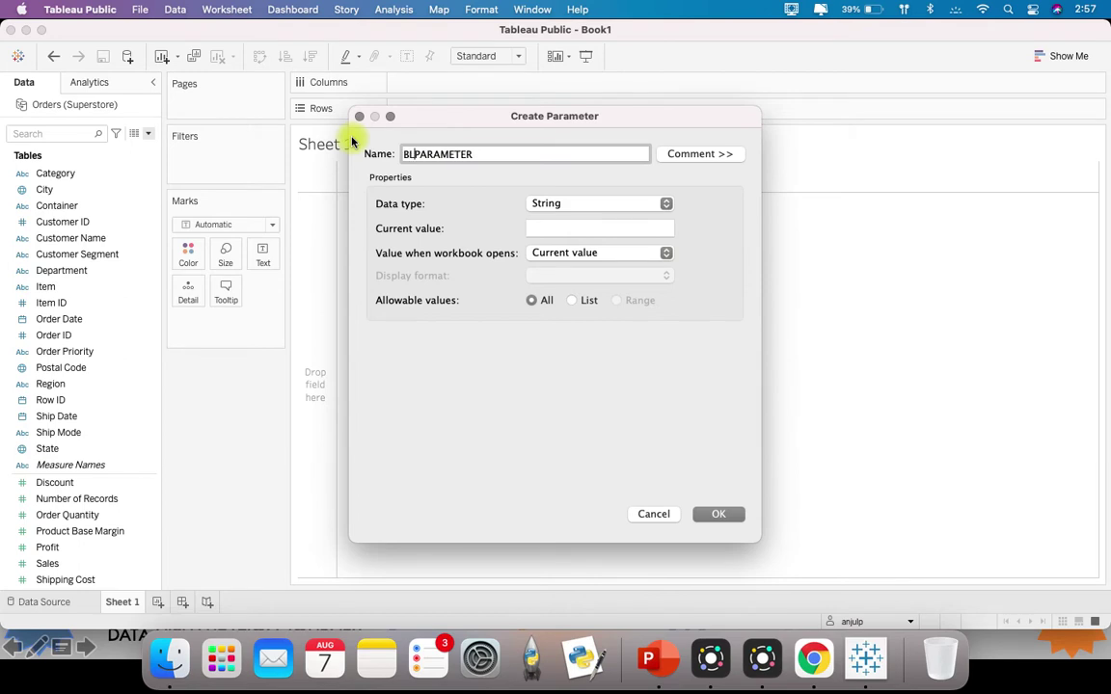
# - Name the new string parameter BLANK PARAMETER, leave its current value empty and create it
pyautogui.press('BackSpace')
pyautogui.press('BackSpace')
pyautogui.write('K')
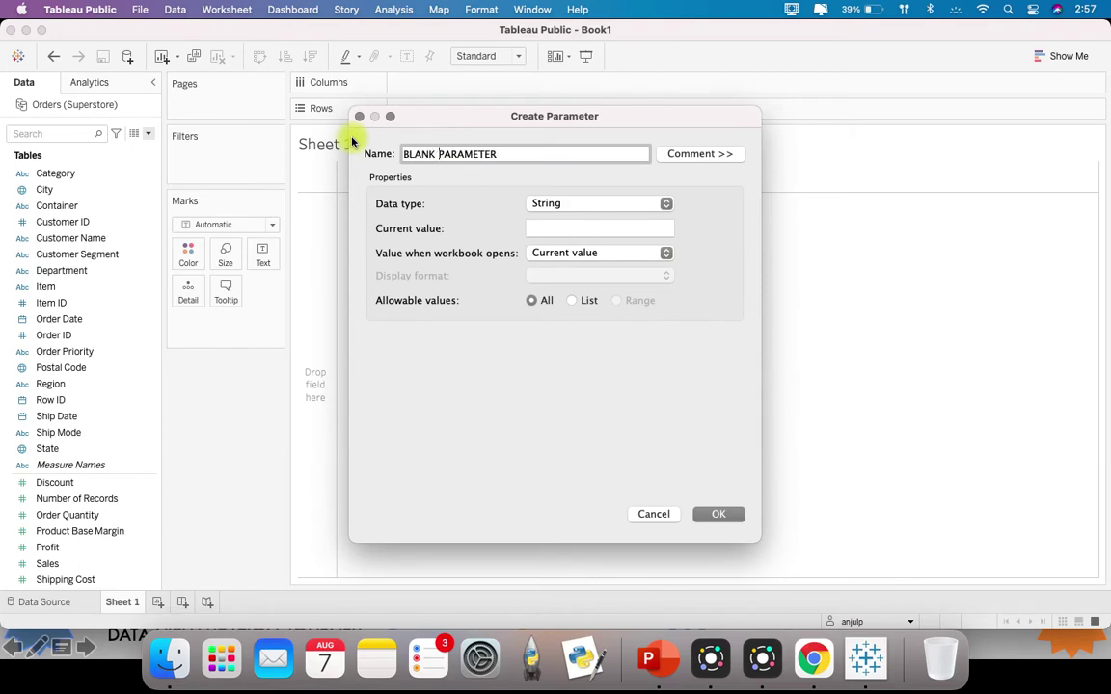
pyautogui.click(560, 232)
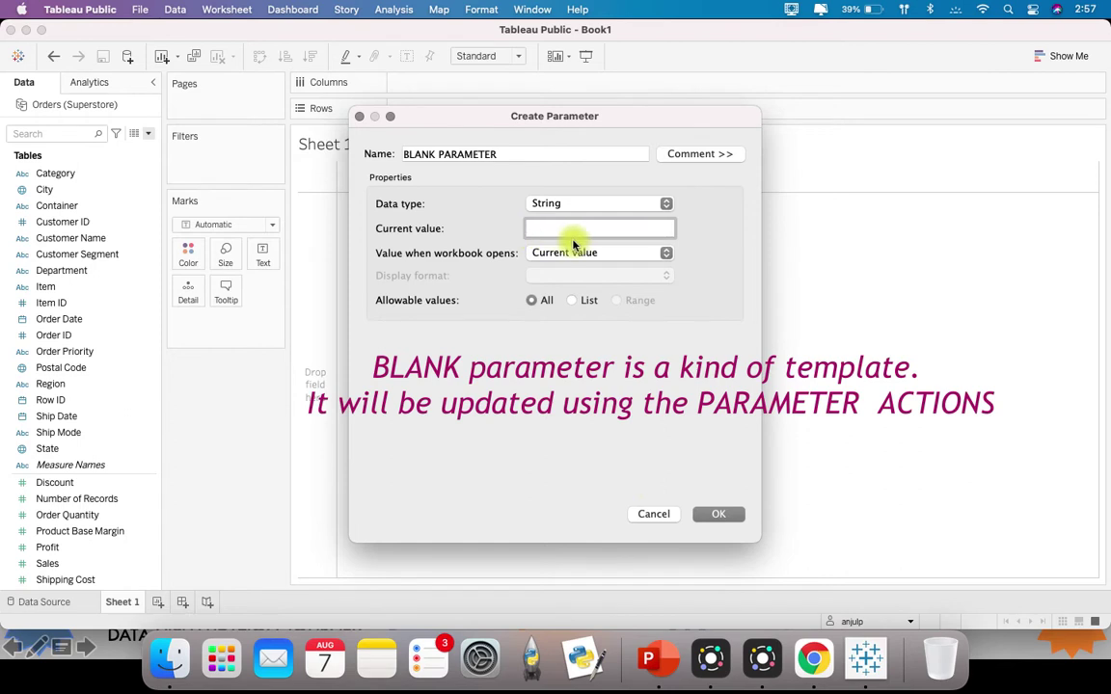
pyautogui.click(717, 514)
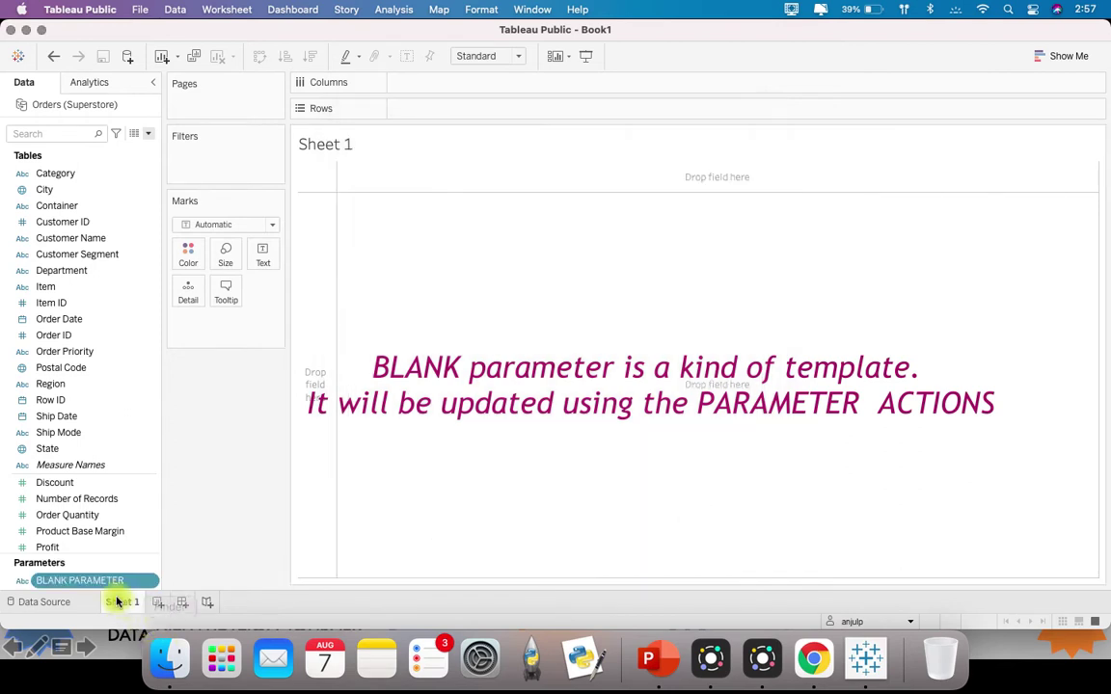
# - Build a bar chart on Sheet 1 with Department on Rows and Sales on Columns
pyautogui.moveTo(128, 588); pyautogui.dragTo(124, 221)
pyautogui.scroll(-1, 124, 221)
pyautogui.scroll(1, 125, 221)
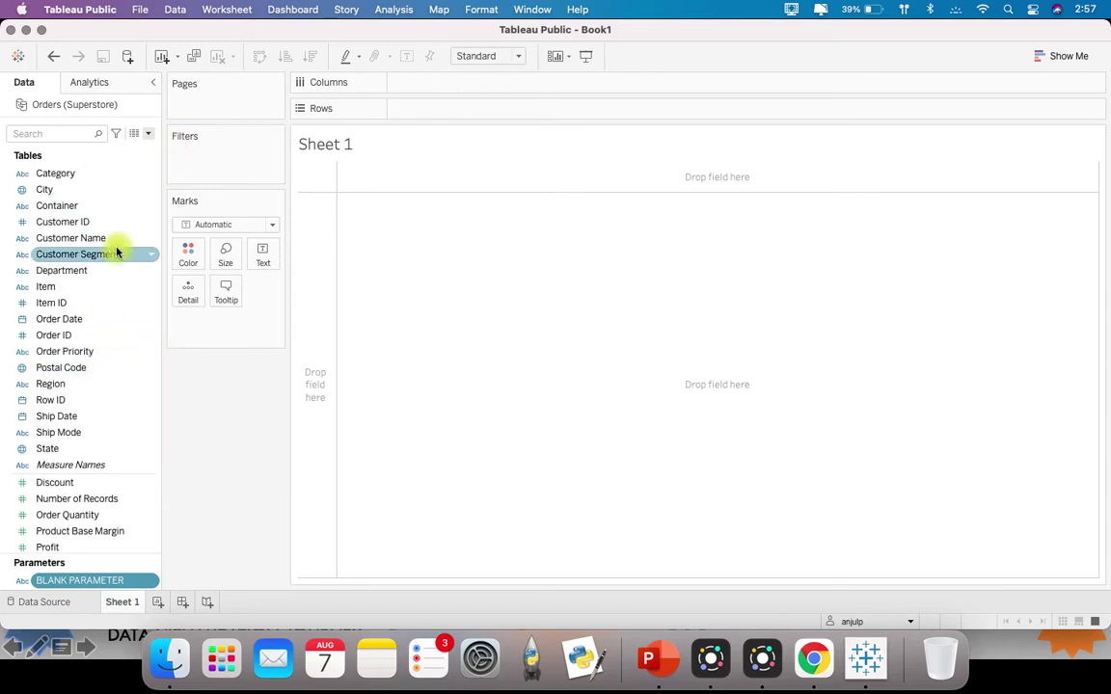
pyautogui.moveTo(119, 274); pyautogui.dragTo(400, 113)
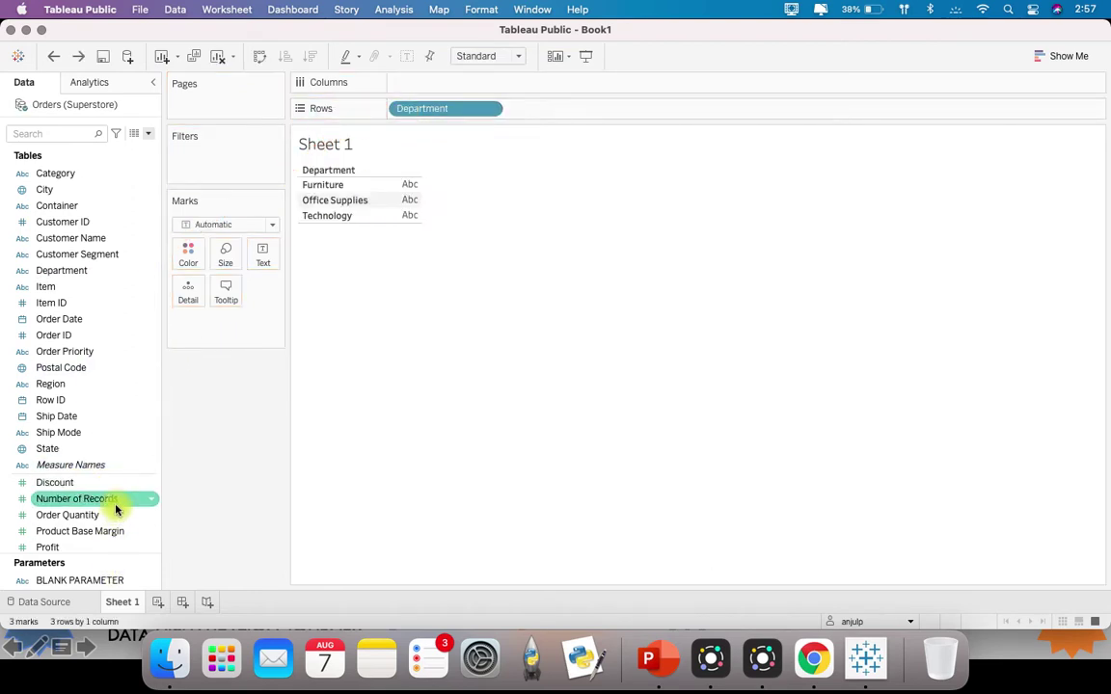
pyautogui.scroll(-3, 102, 455)
pyautogui.moveTo(92, 435); pyautogui.dragTo(433, 91)
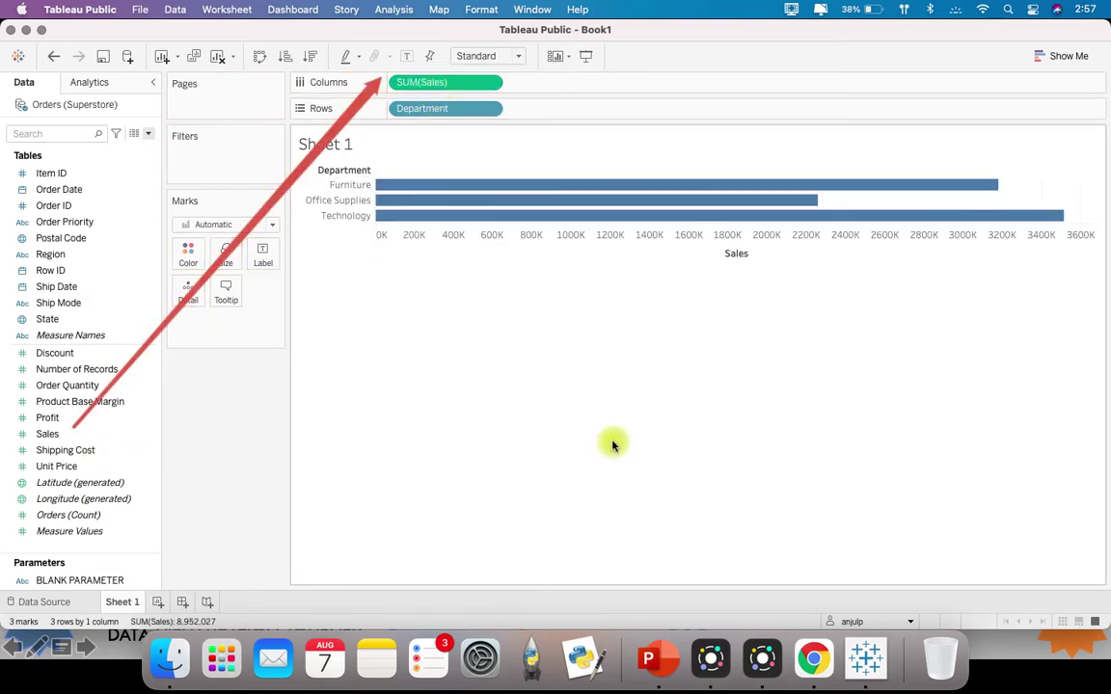
# - Select the Furniture, Office Supplies and Technology headers one after another and clear the selection
pyautogui.click(350, 185)
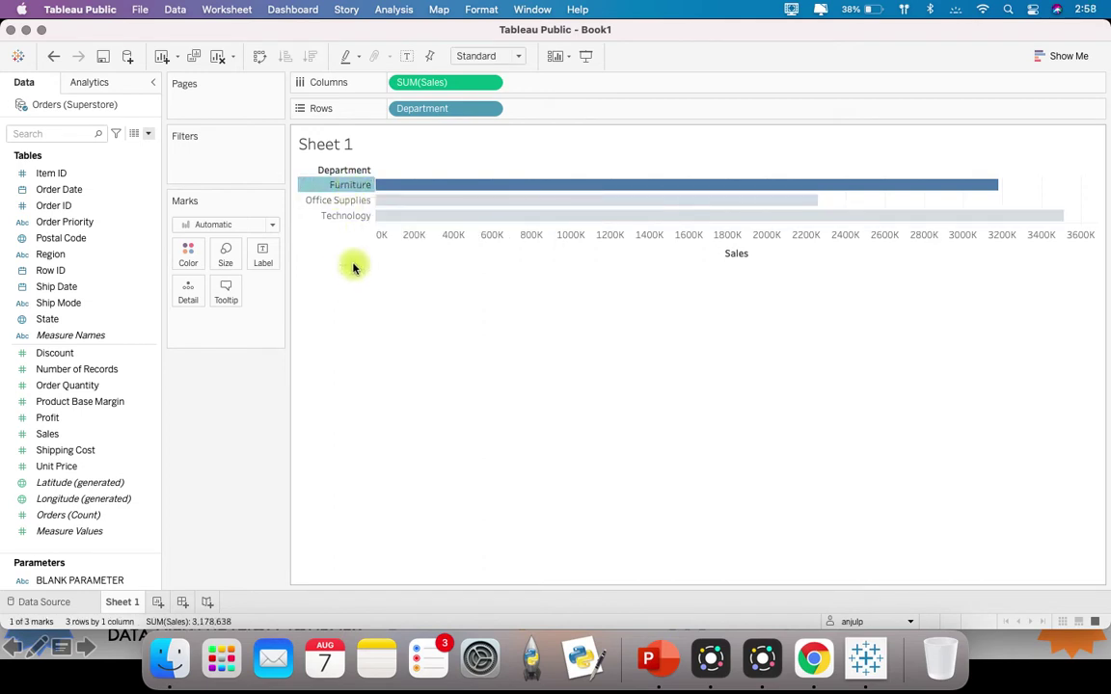
pyautogui.click(353, 202)
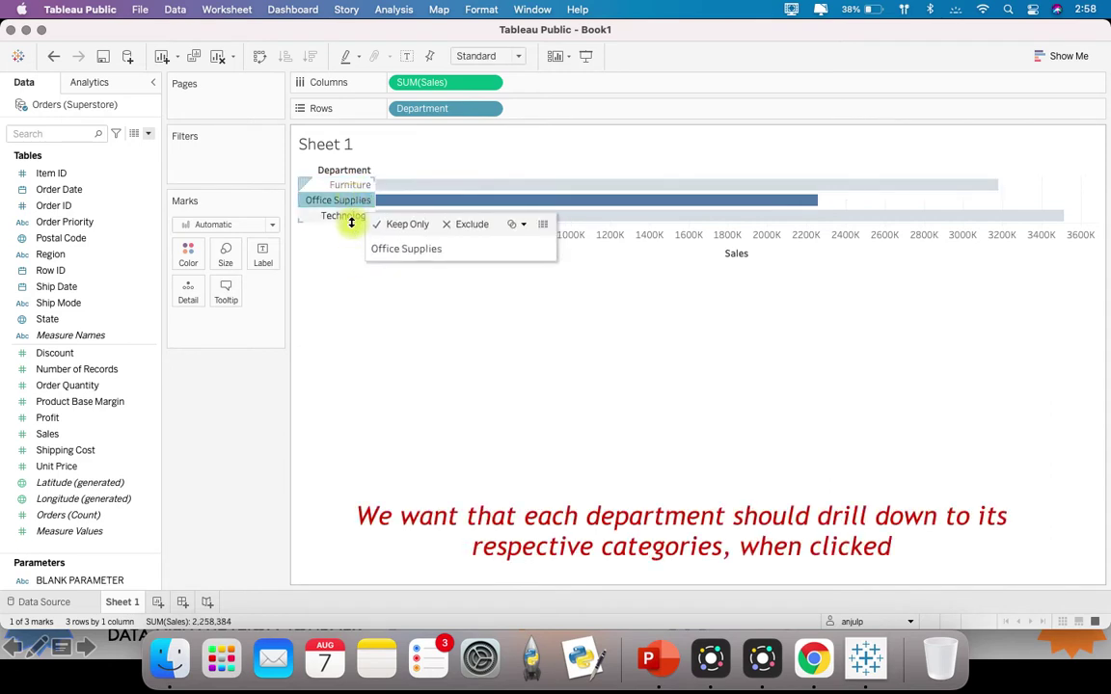
pyautogui.click(352, 220)
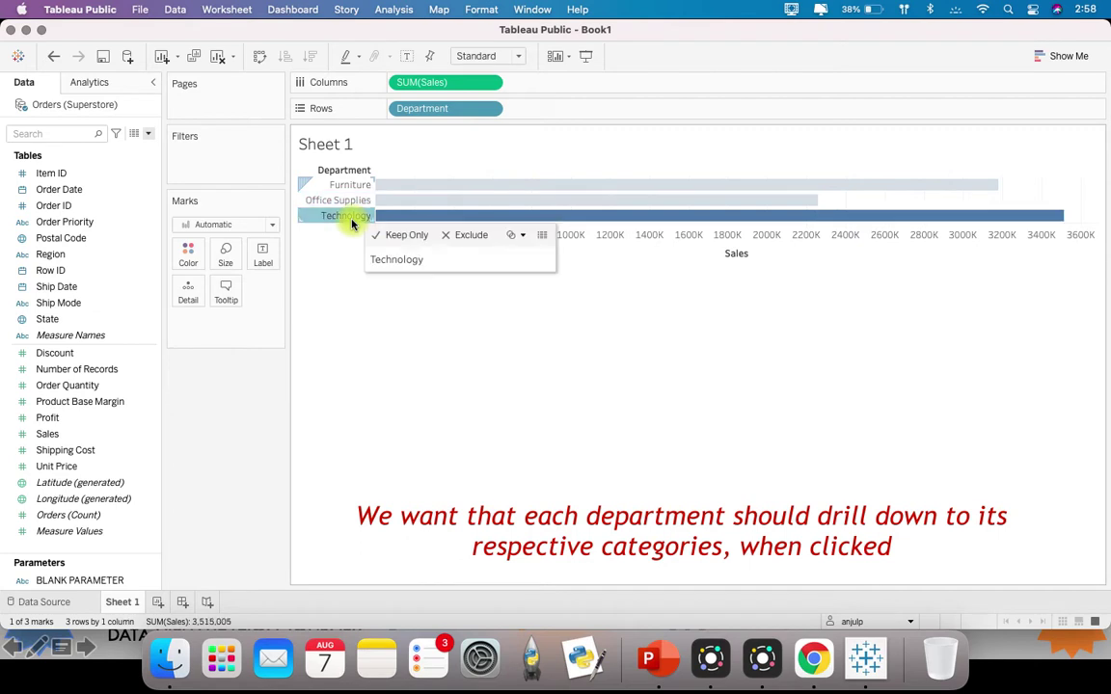
pyautogui.click(338, 261)
# - Start a new calculated field named "Dept or Cat." and go to its formula
pyautogui.scroll(5, 100, 223)
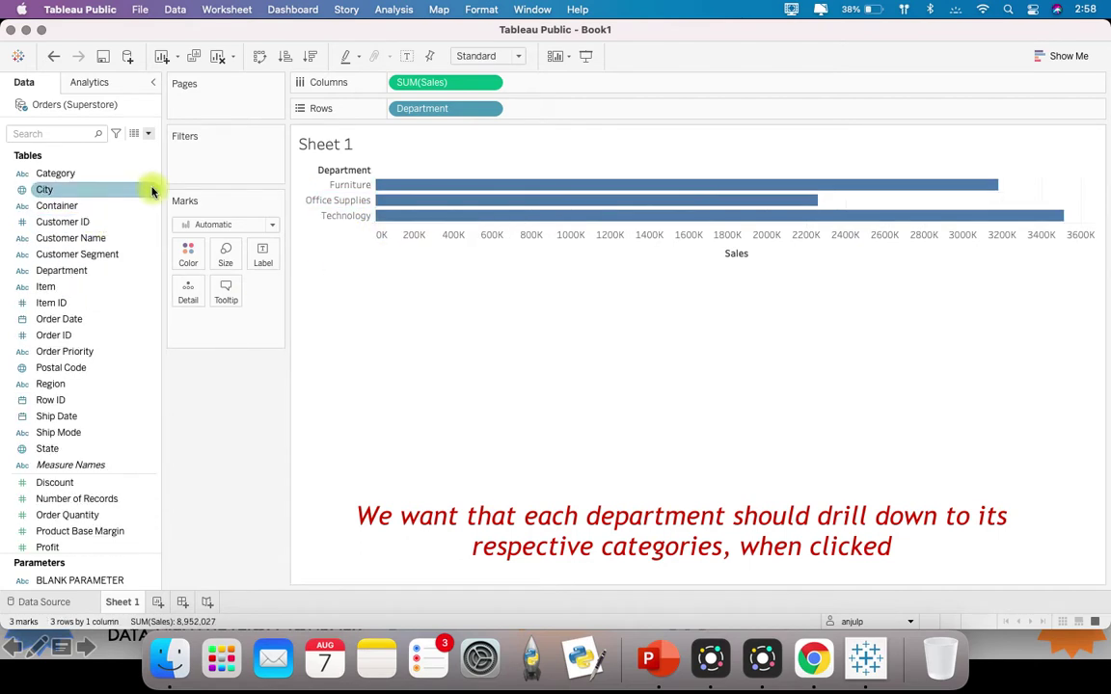
pyautogui.click(147, 133)
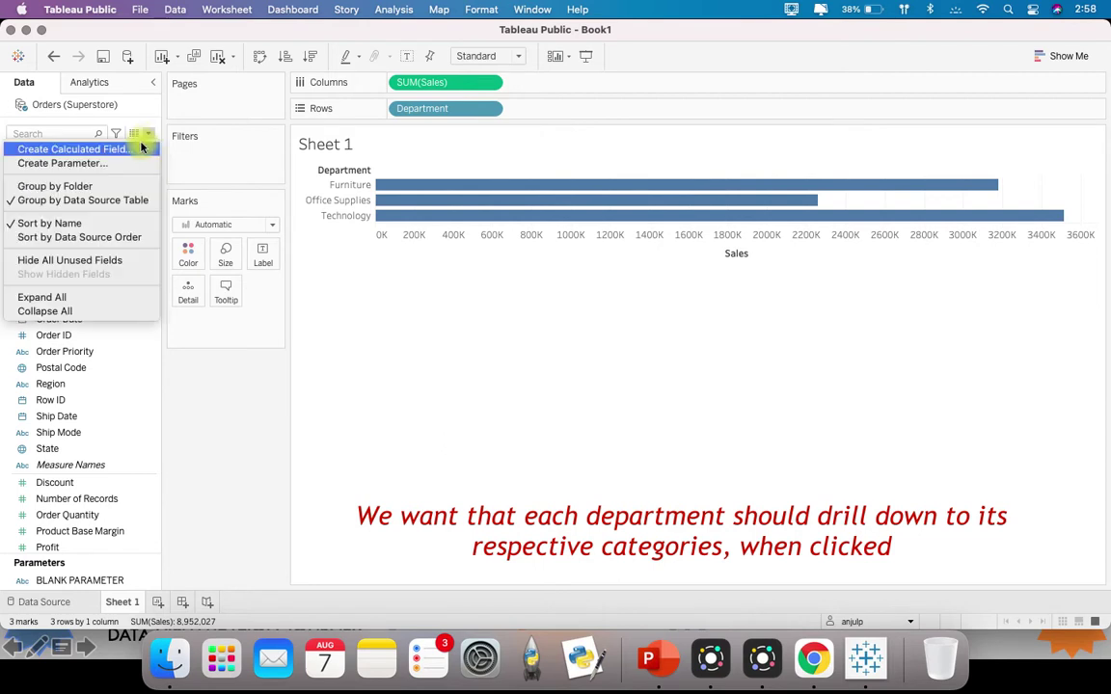
pyautogui.click(139, 150)
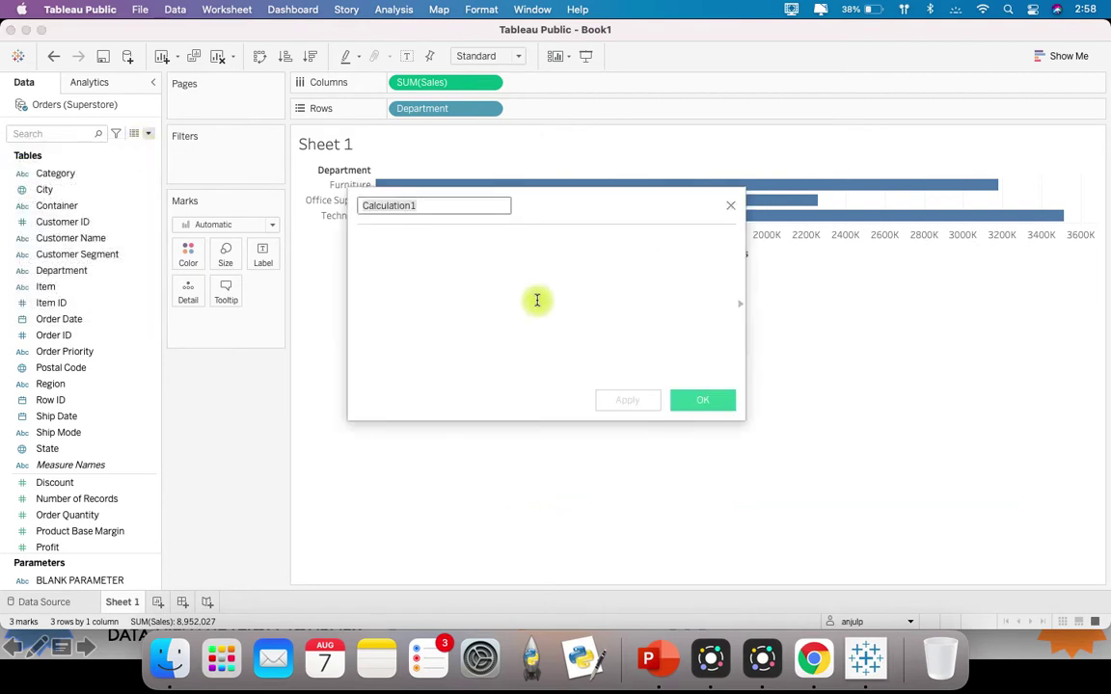
pyautogui.write('Dept or Cat')
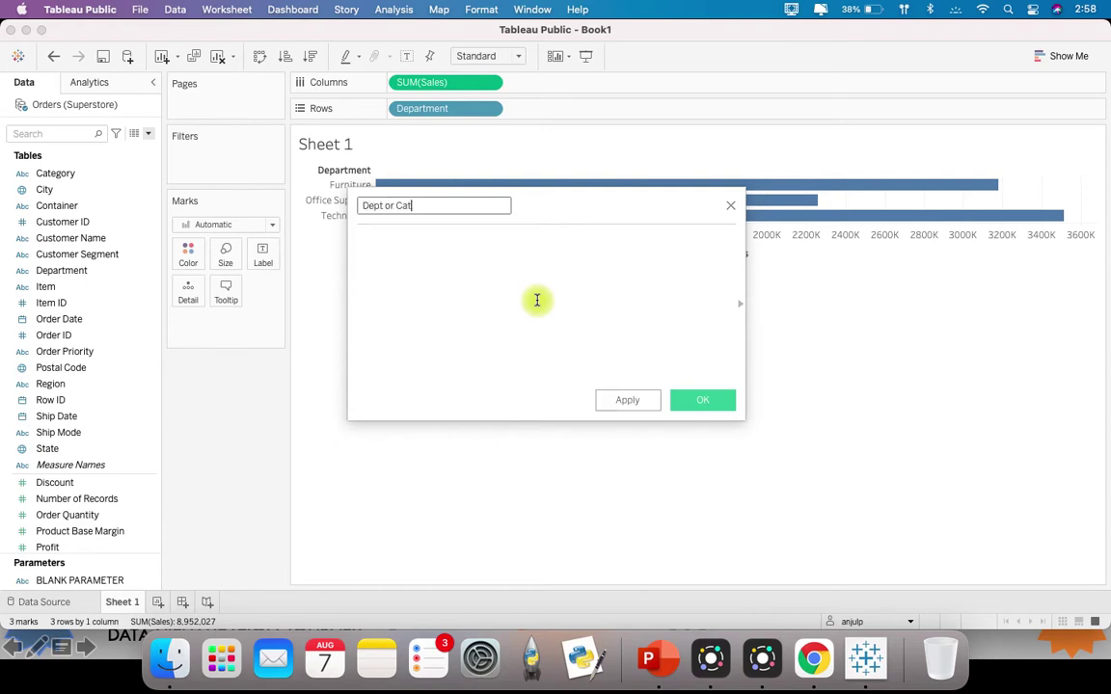
pyautogui.write('.')
pyautogui.click(526, 284)
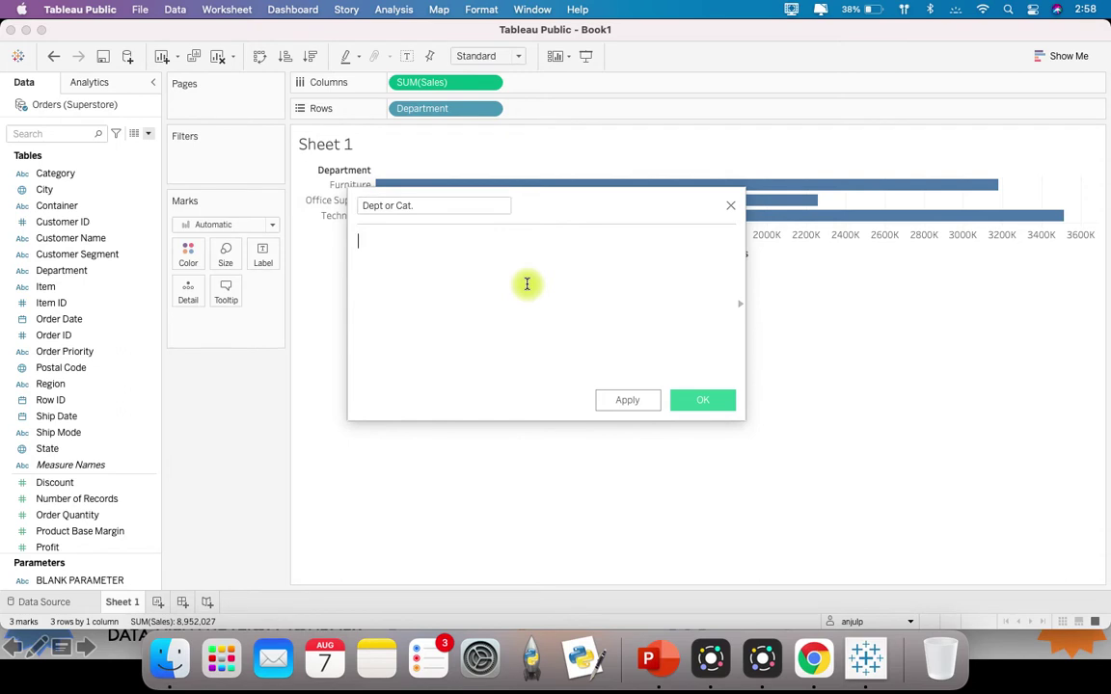
# - Begin the formula with the condition IF [BLANK PARAMETER]=[Department], and move the calculation editor clear of the chart's department labels
pyautogui.write('if')
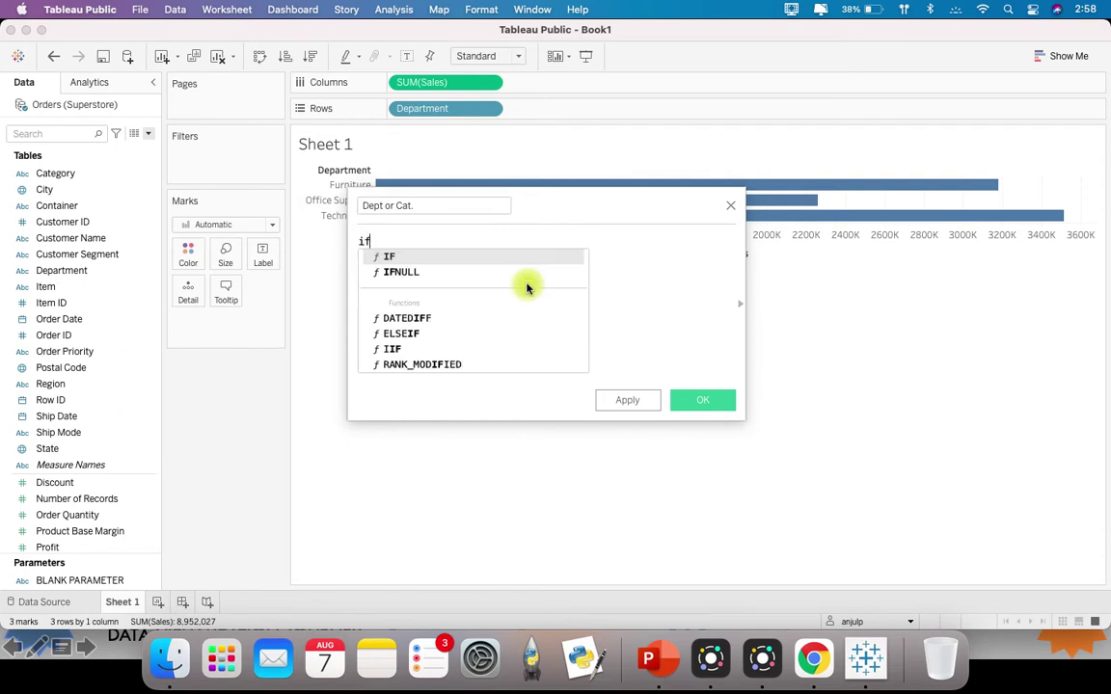
pyautogui.press('BackSpace')
pyautogui.press('BackSpace')
pyautogui.press('BackSpace')
pyautogui.write('IF b')
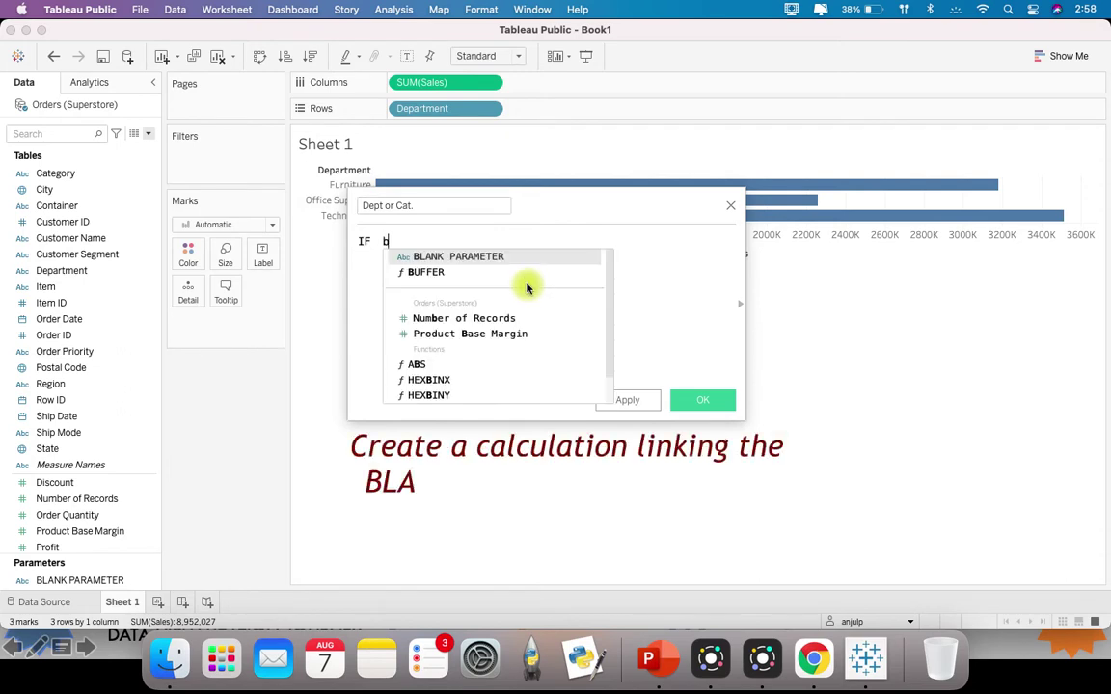
pyautogui.press('BackSpace')
pyautogui.write('bl')
pyautogui.press('Return')
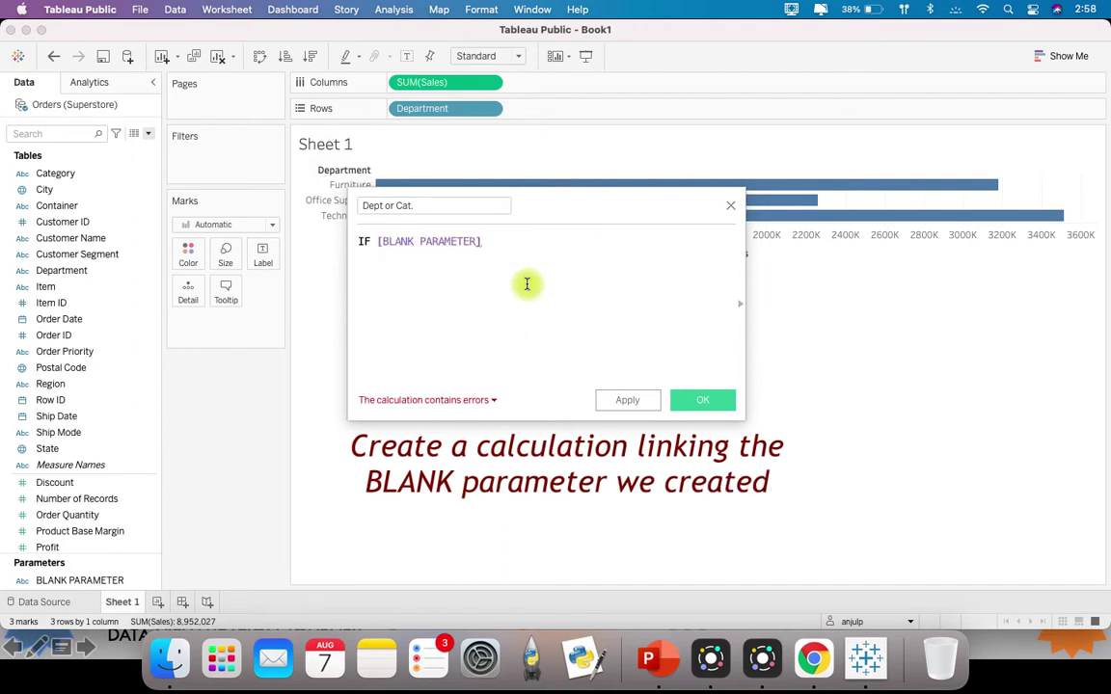
pyautogui.write('=')
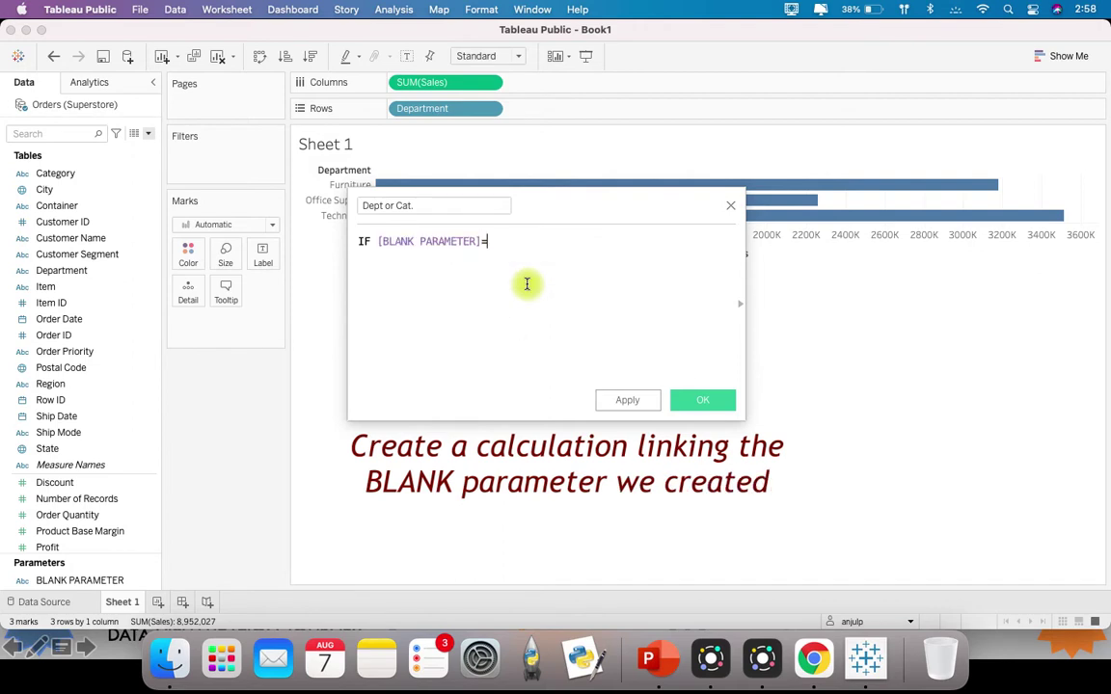
pyautogui.write('de')
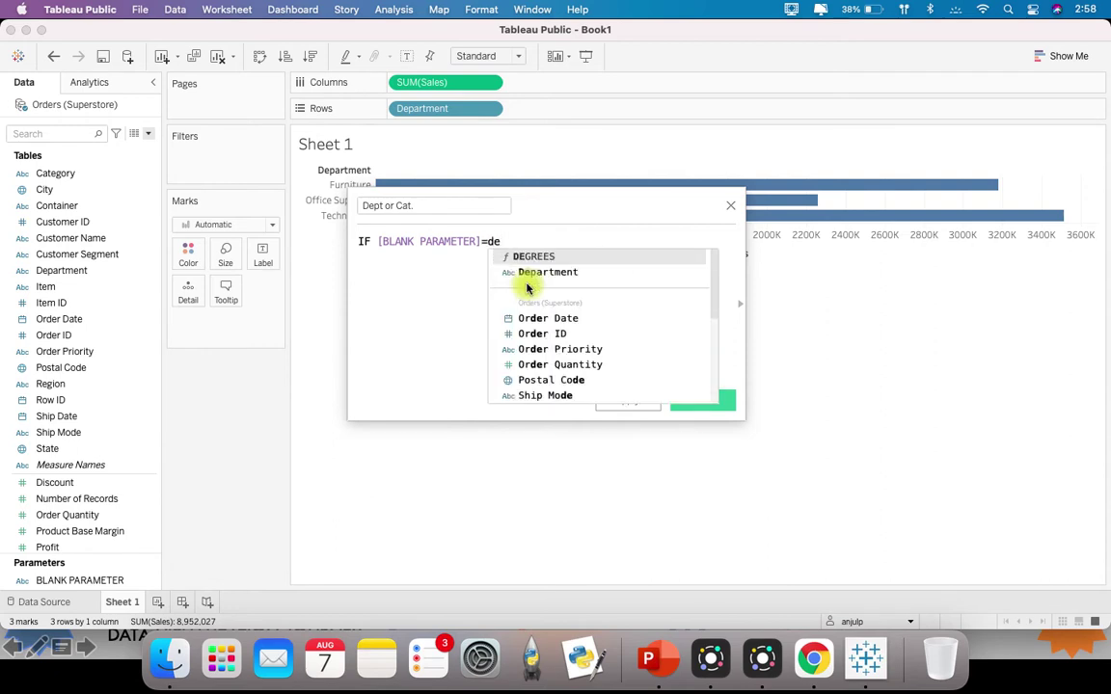
pyautogui.click(526, 274)
pyautogui.moveTo(551, 213); pyautogui.dragTo(609, 237)
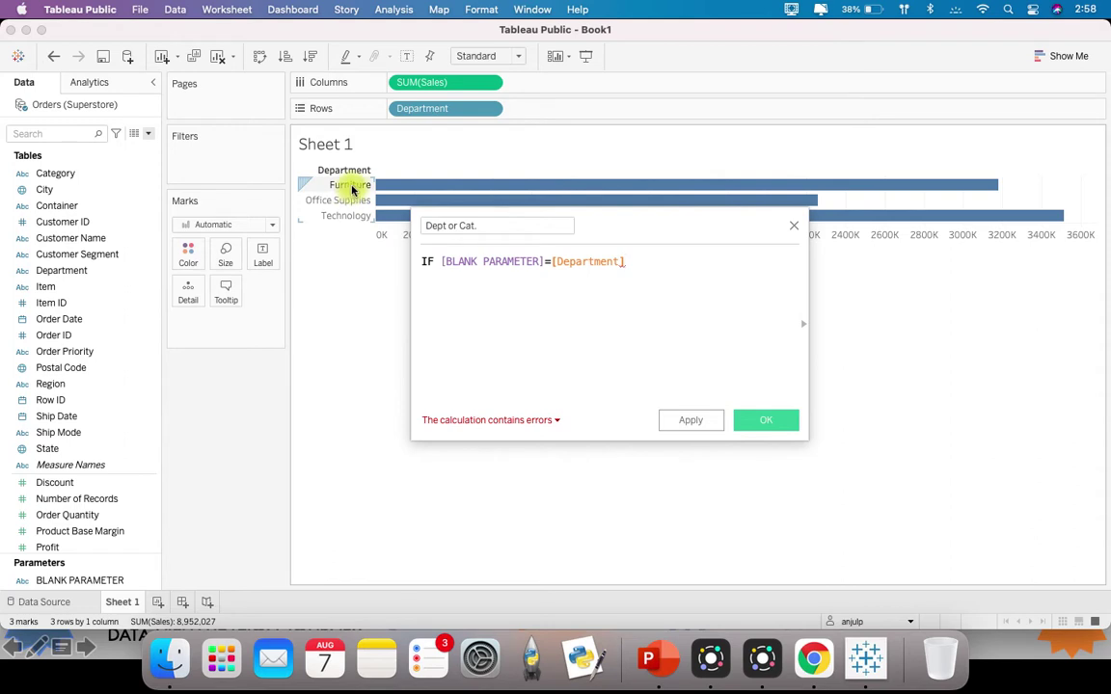
# - Extend the condition with THEN [Category] and start a new formula line
pyautogui.click(578, 291)
pyautogui.write('THEN')
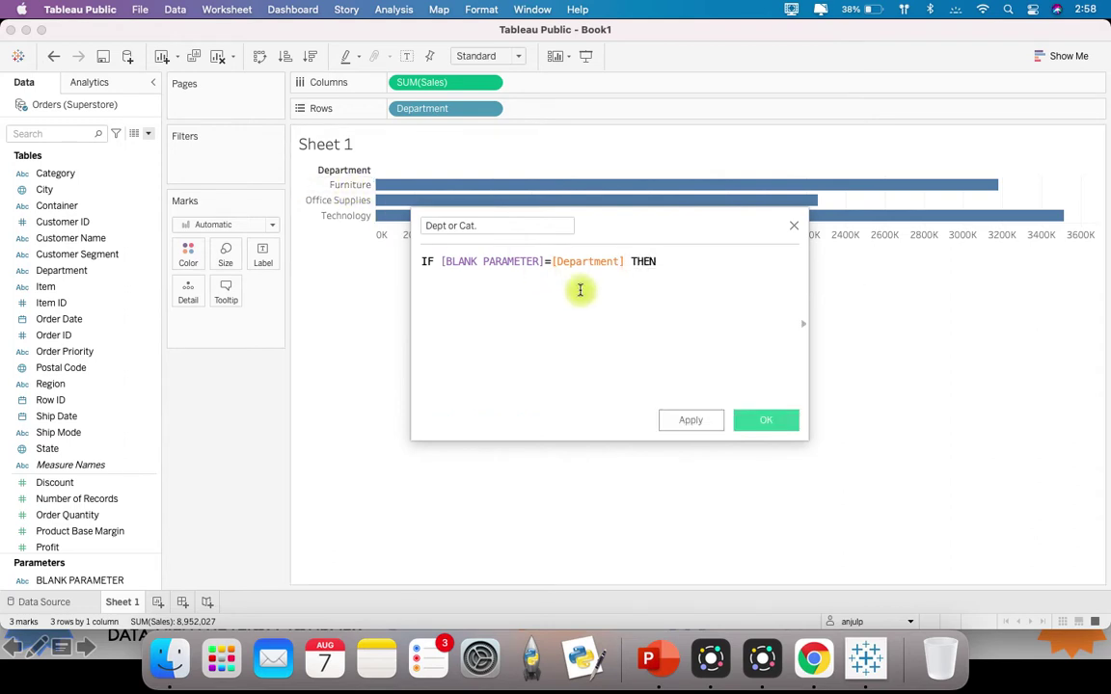
pyautogui.write(' cat')
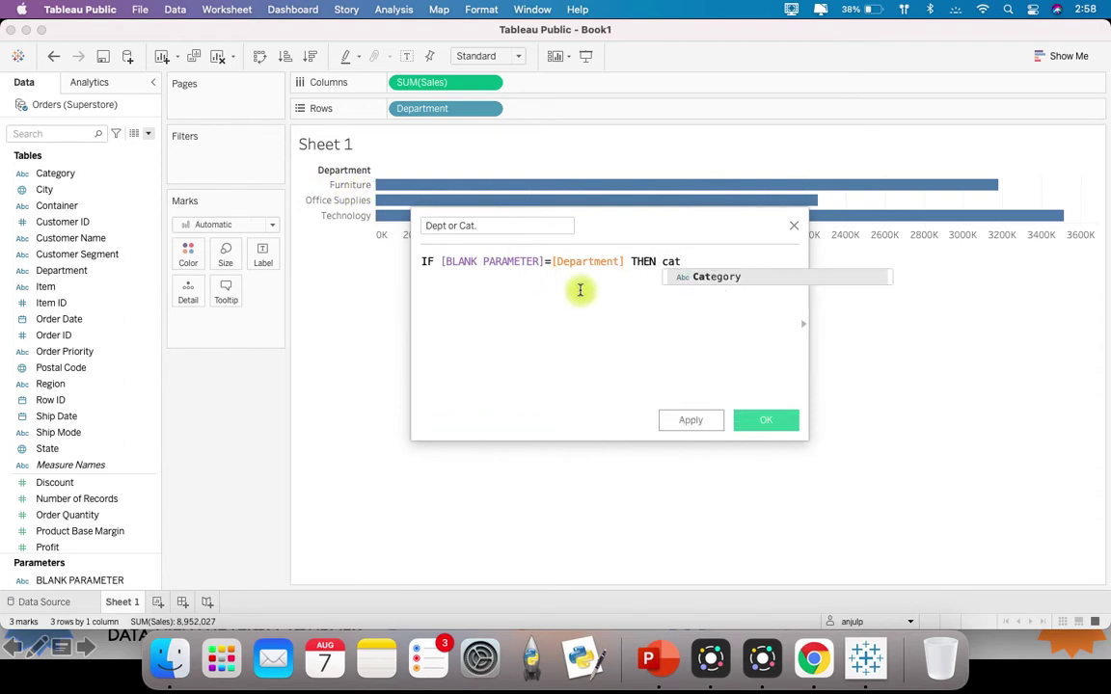
pyautogui.press('Return')
pyautogui.press('Return')
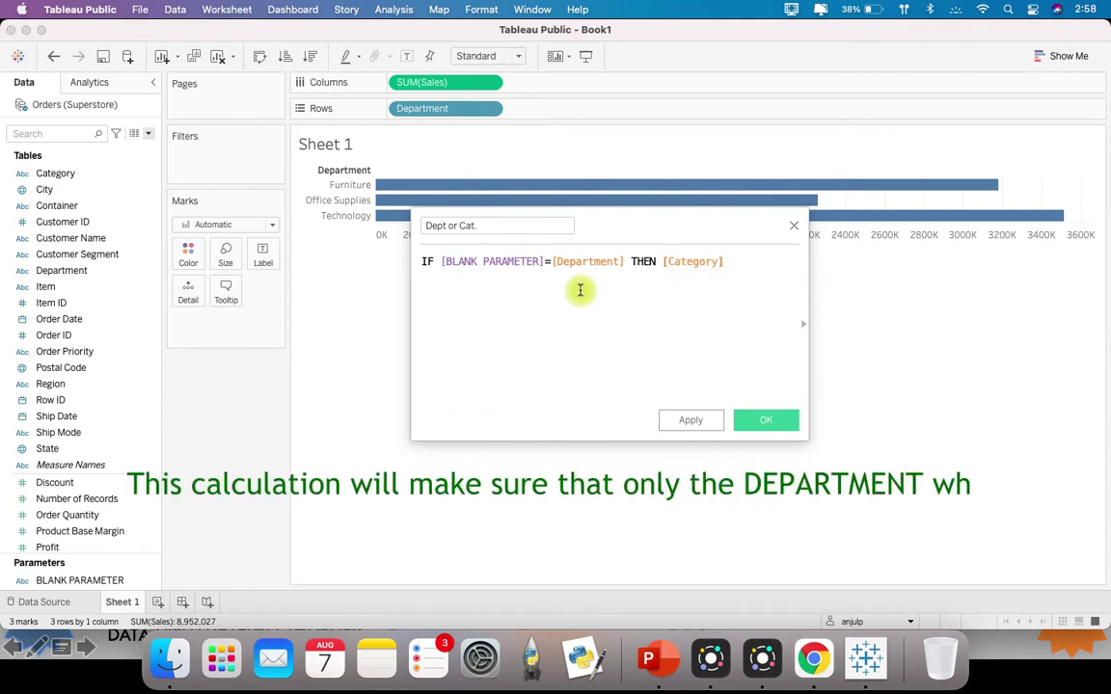
# - Complete the formula with ELSE [Department] on the second line and END on the third
pyautogui.write('els')
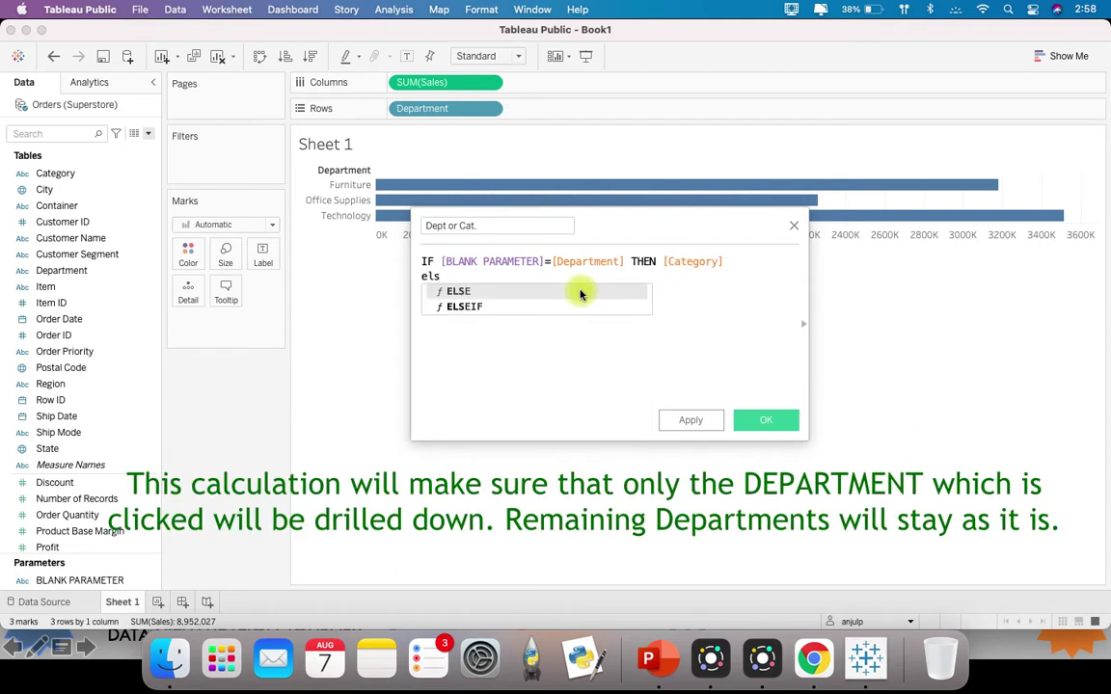
pyautogui.press('Return')
pyautogui.write('dep')
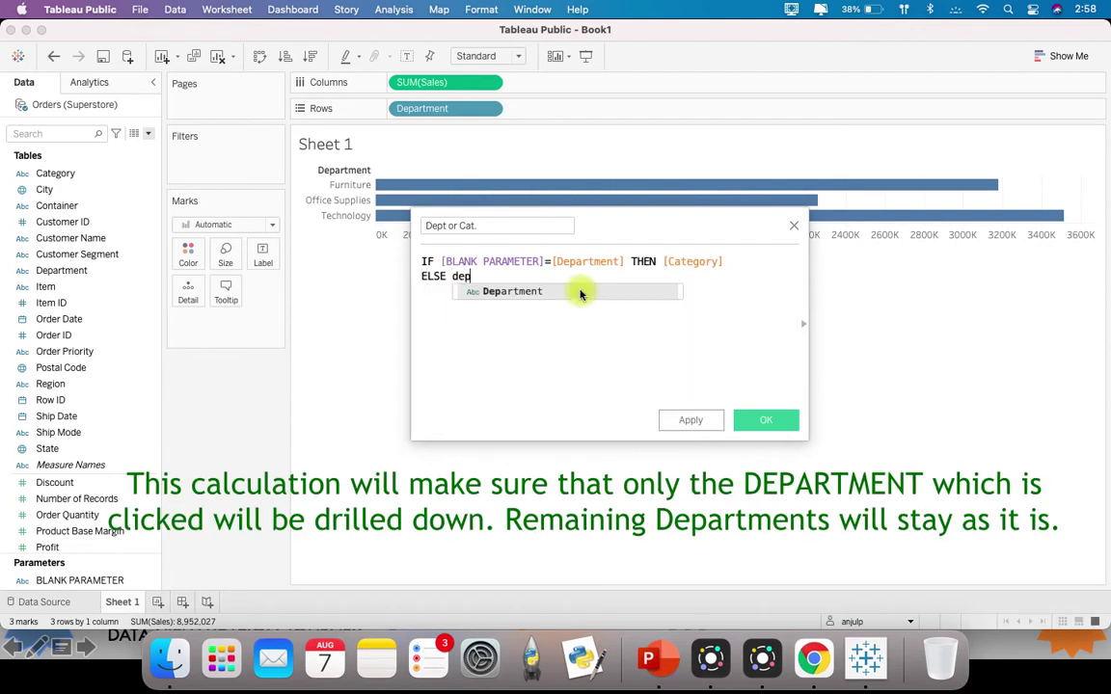
pyautogui.press('Return')
pyautogui.press('Return')
pyautogui.write('en')
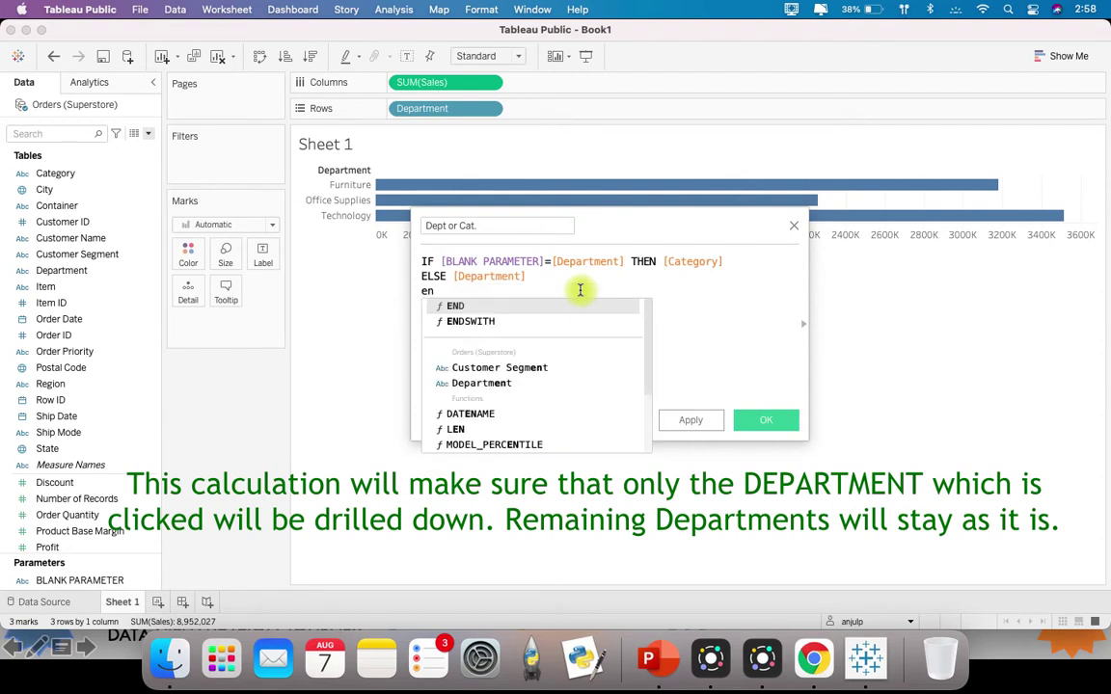
pyautogui.press('Return')
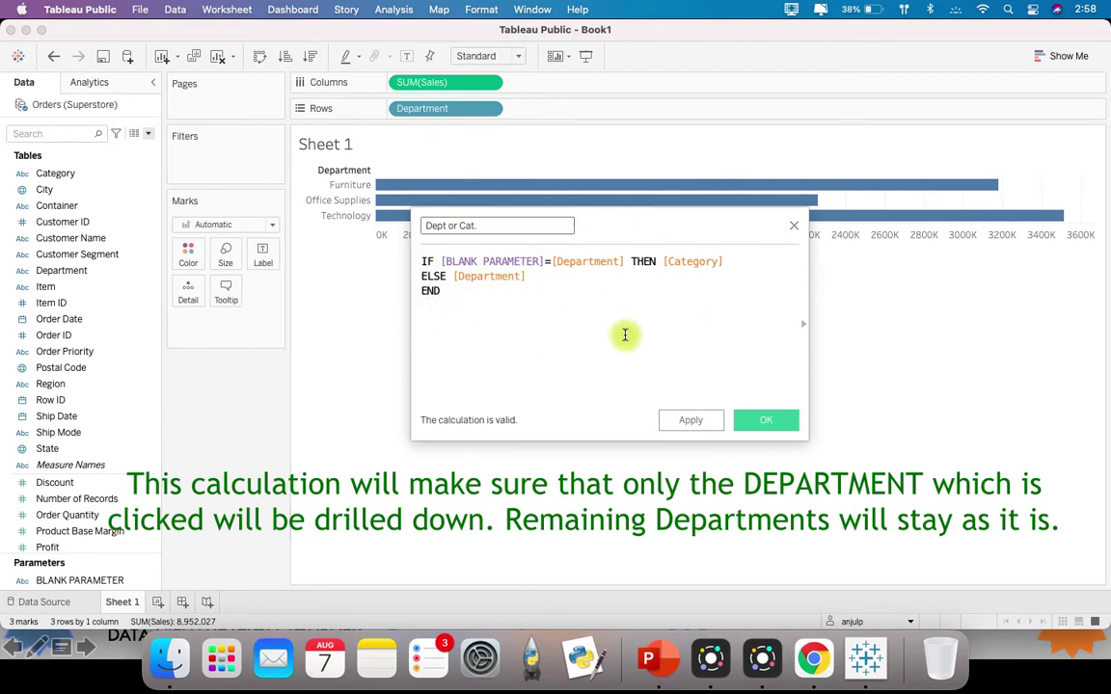
# - Save the Dept or Cat. calculation and place the field on Rows after Department
pyautogui.moveTo(557, 210); pyautogui.dragTo(557, 235)
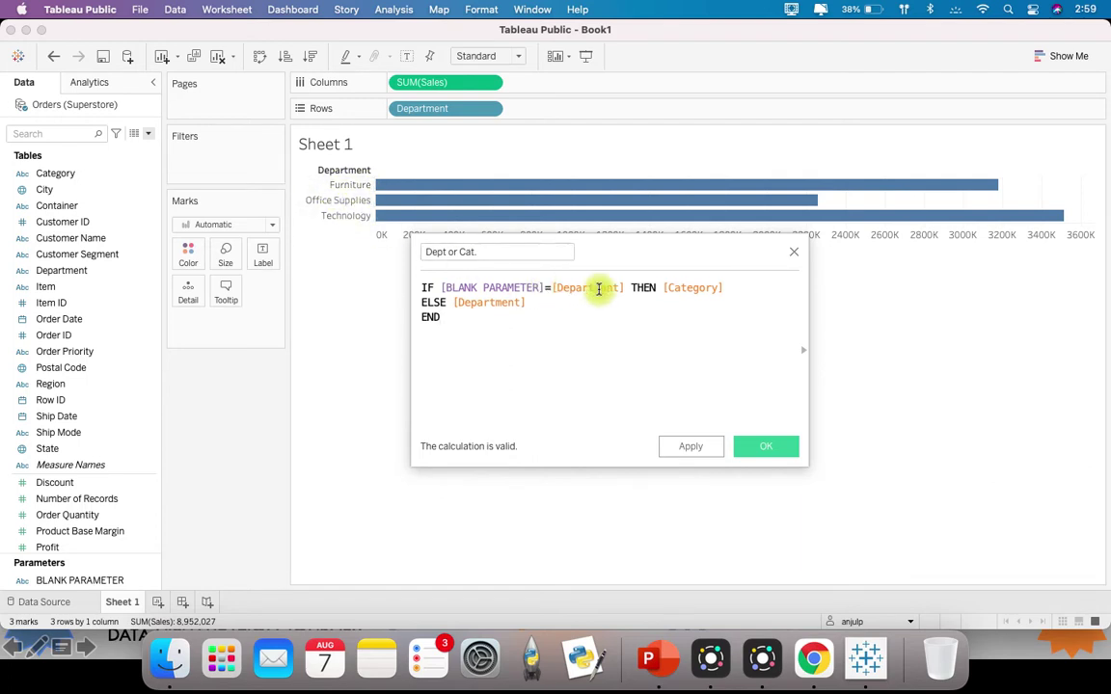
pyautogui.moveTo(348, 176); pyautogui.dragTo(353, 186)
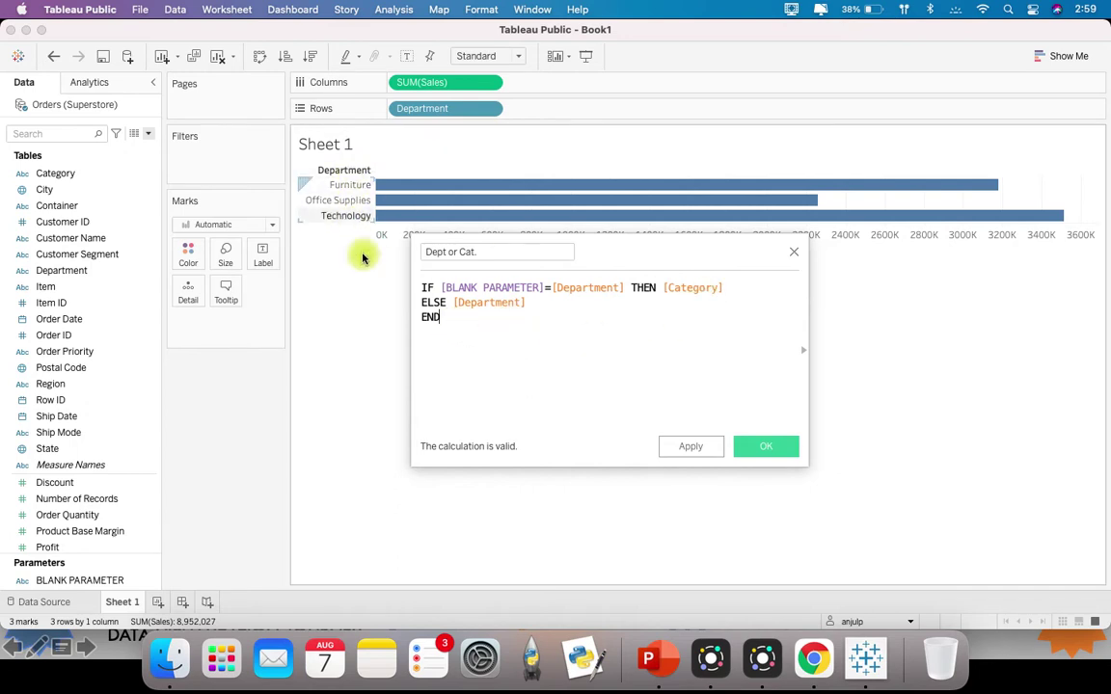
pyautogui.click(765, 446)
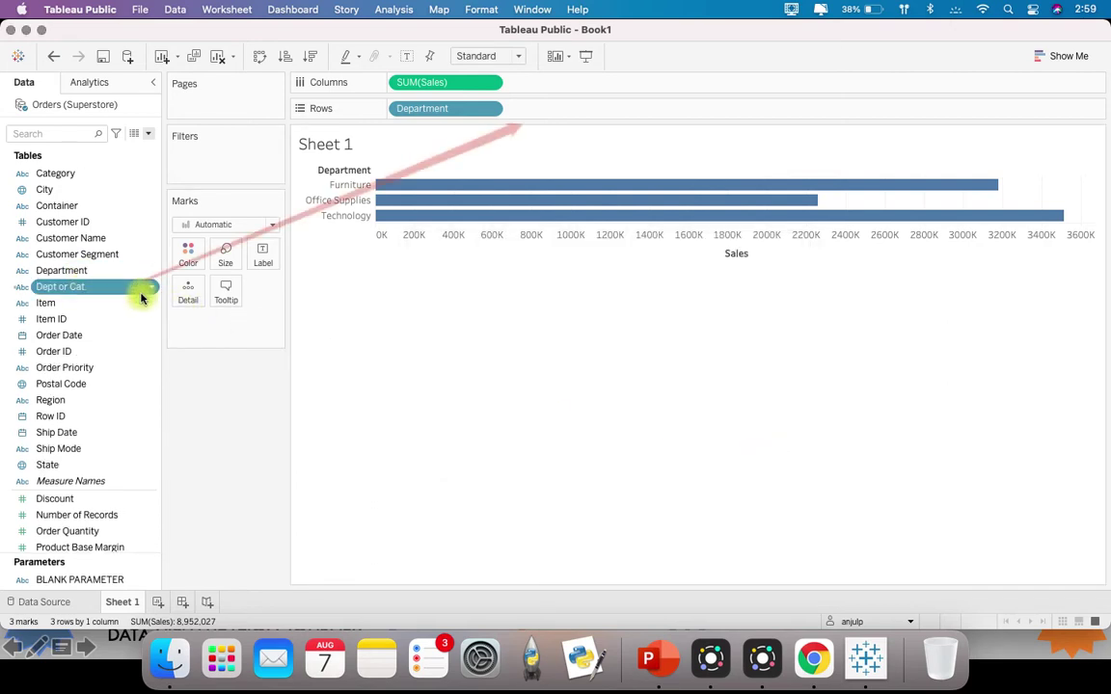
pyautogui.moveTo(86, 286); pyautogui.dragTo(554, 111)
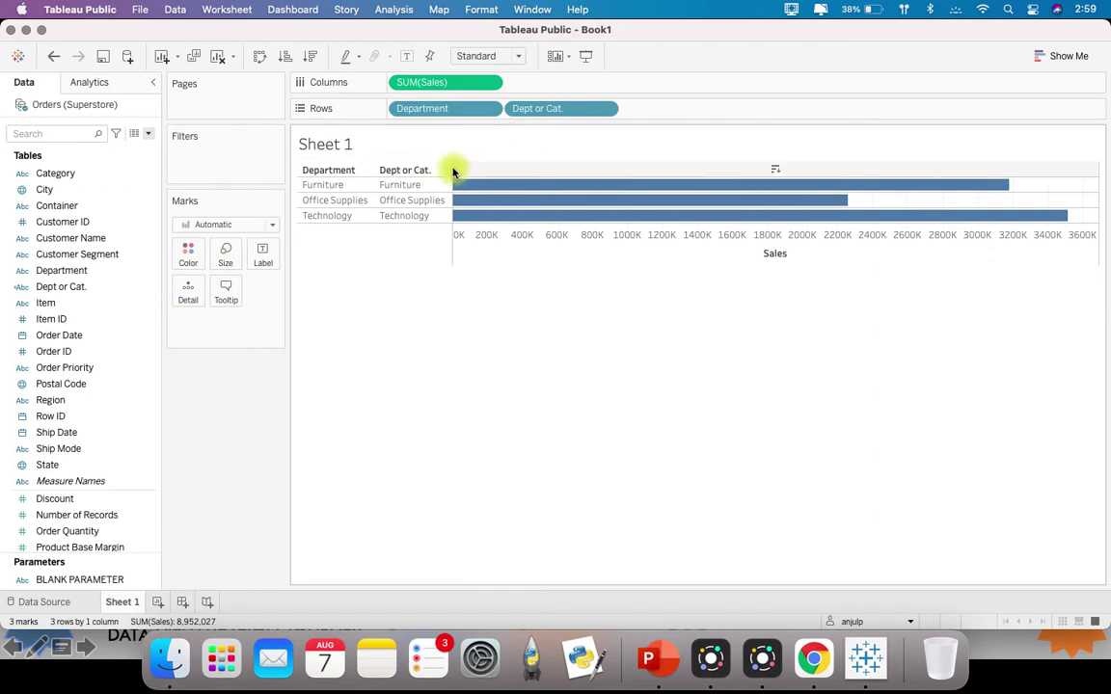
# - Test each department header in the Dept or Cat. column by selecting it, and clear the selection
pyautogui.click(417, 184)
pyautogui.click(412, 199)
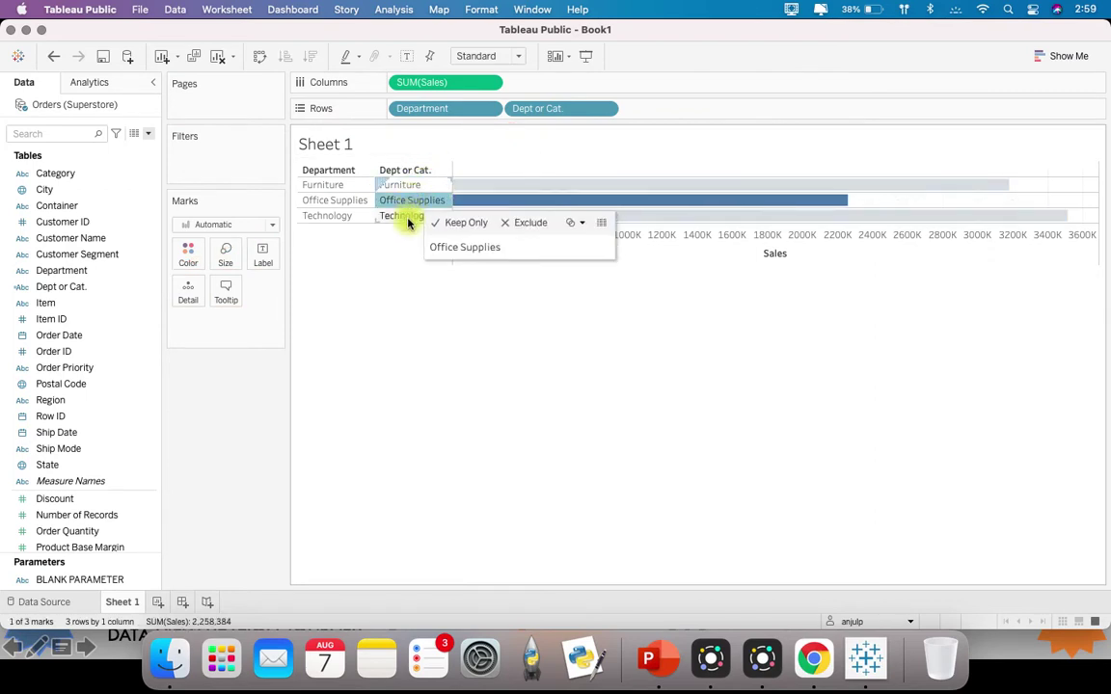
pyautogui.click(406, 216)
pyautogui.click(412, 291)
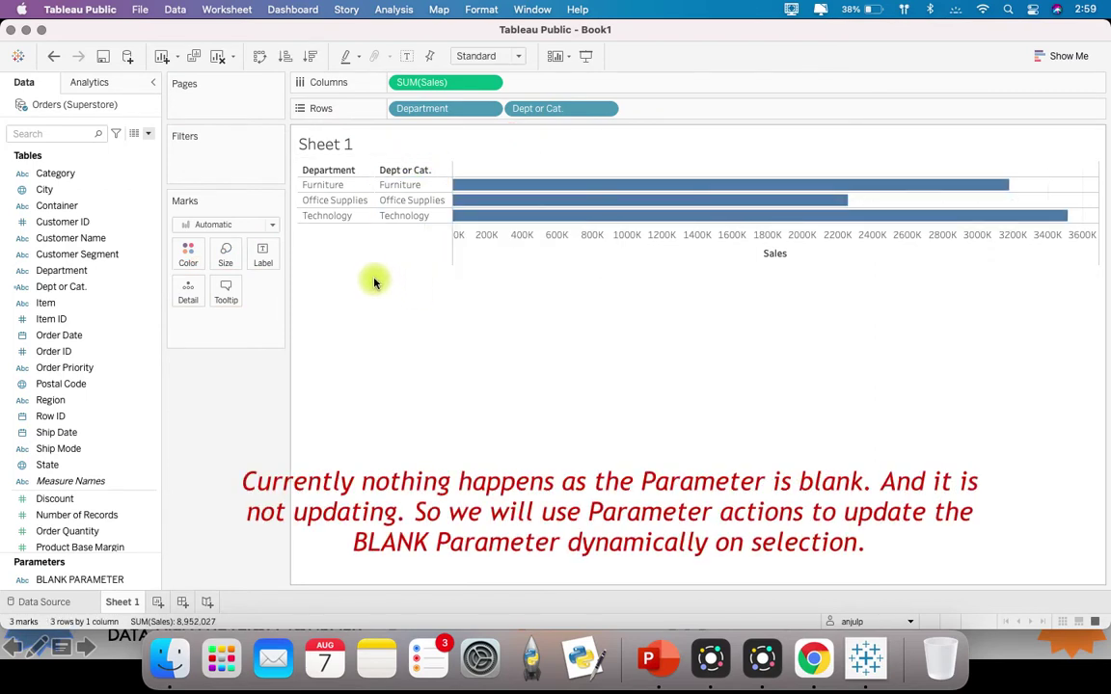
# - Add a change-parameter action for Sheet 1 and name it Update Blank Parameter
pyautogui.click(228, 10)
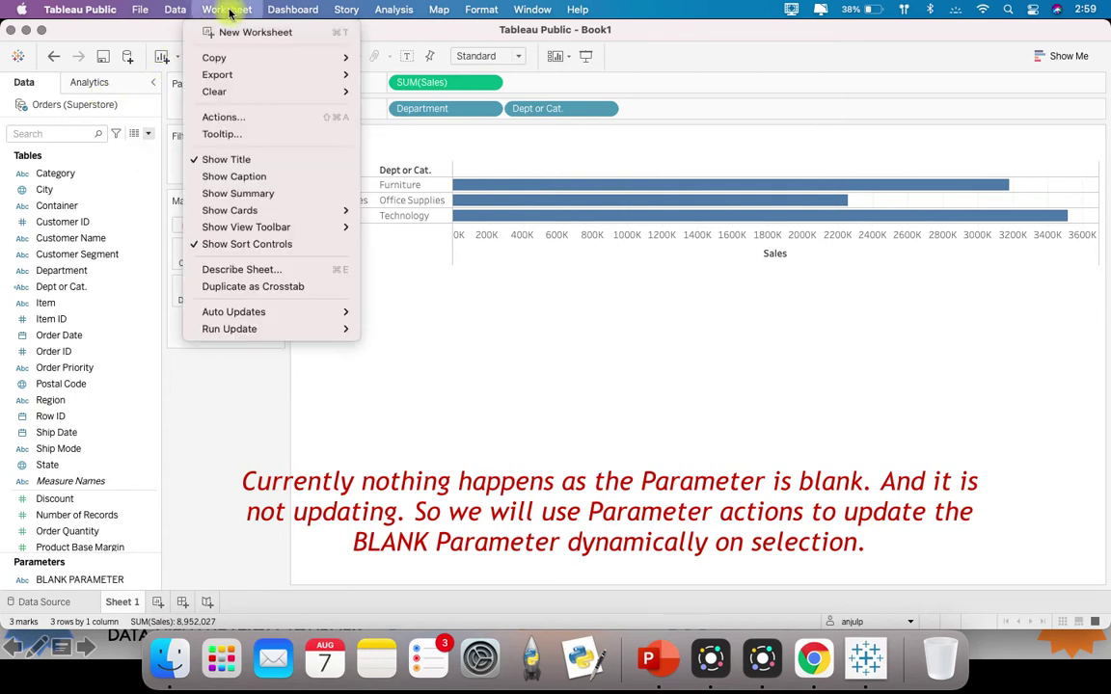
pyautogui.click(284, 122)
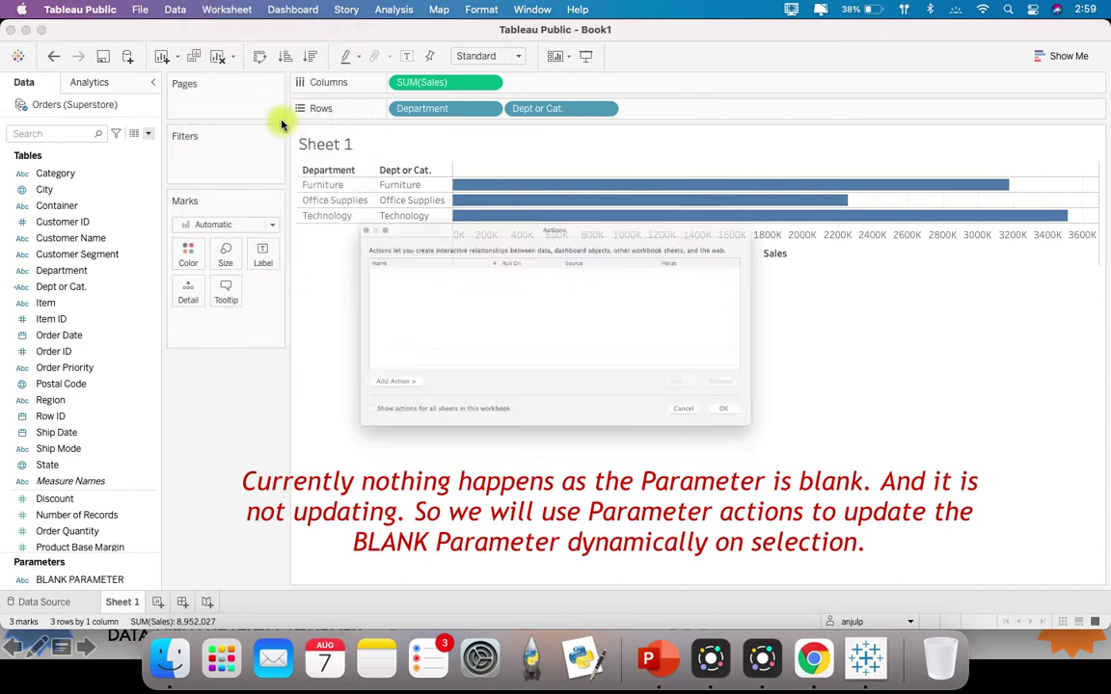
pyautogui.moveTo(357, 174); pyautogui.dragTo(379, 287)
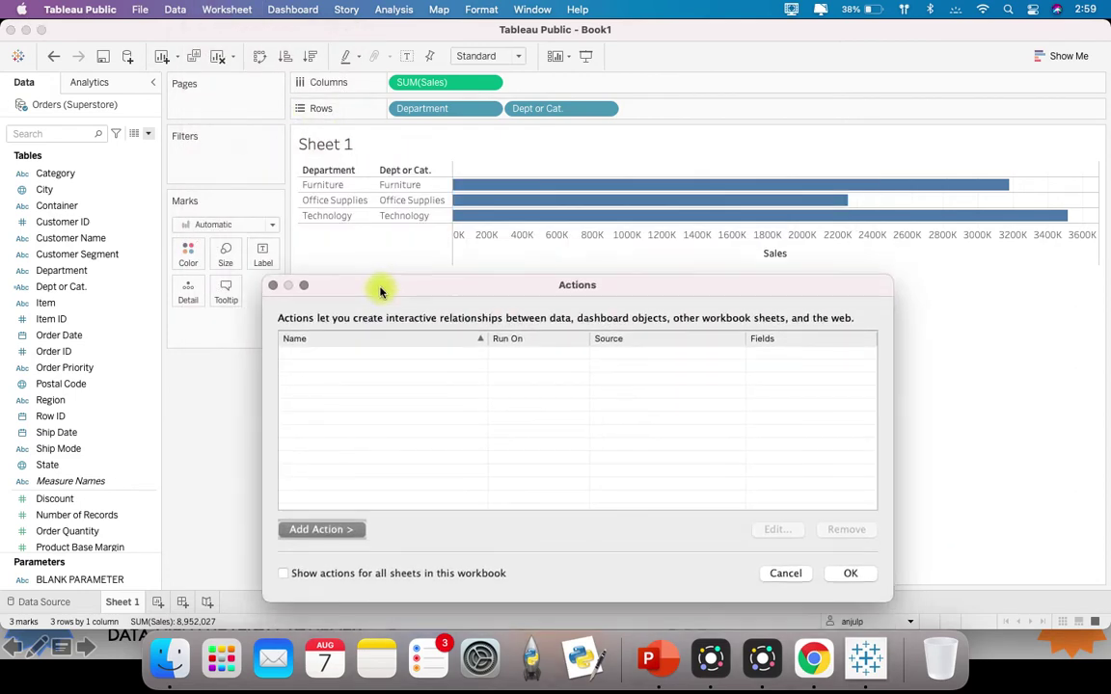
pyautogui.click(358, 531)
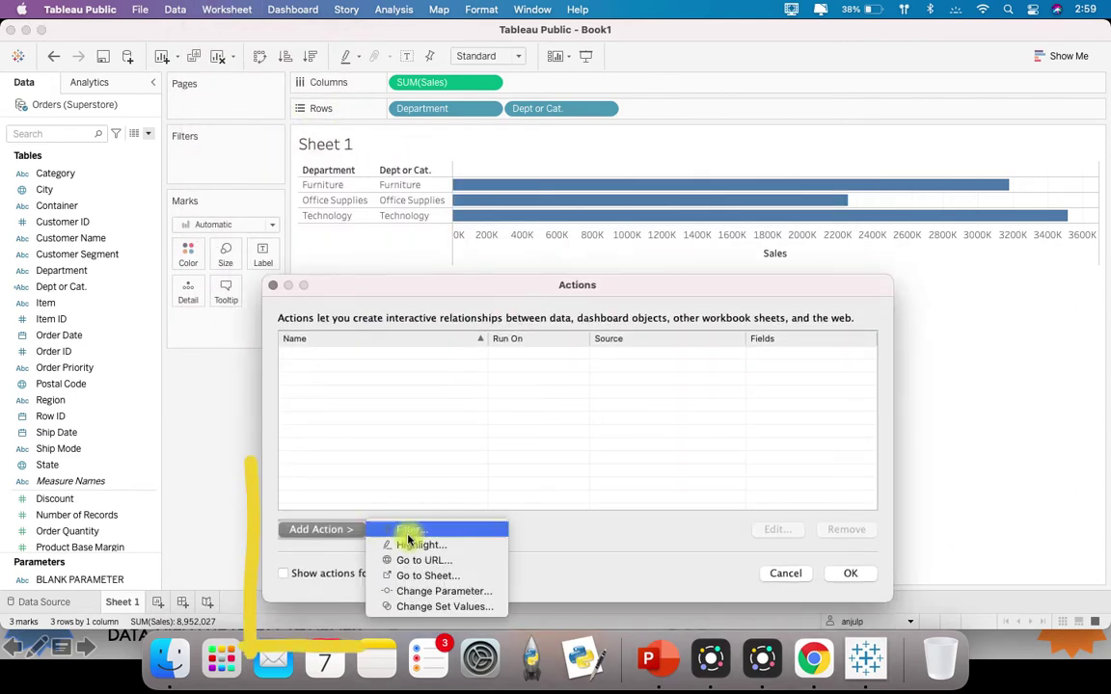
pyautogui.click(494, 595)
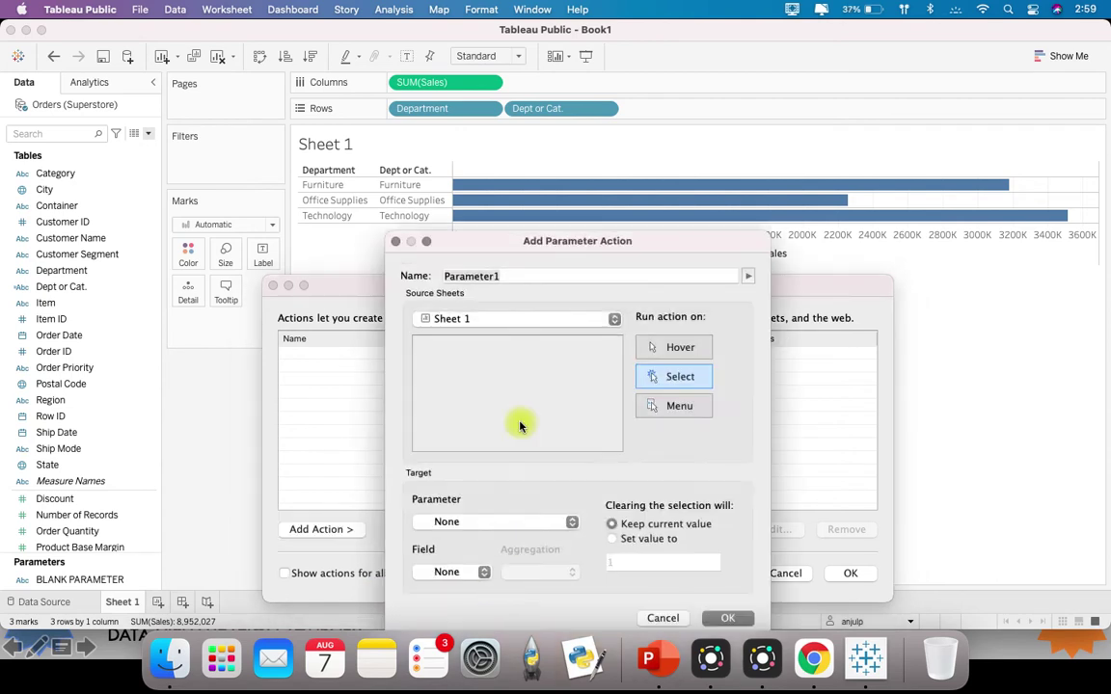
pyautogui.moveTo(545, 234); pyautogui.dragTo(539, 127)
pyautogui.doubleClick(505, 169)
pyautogui.write('Update Blank')
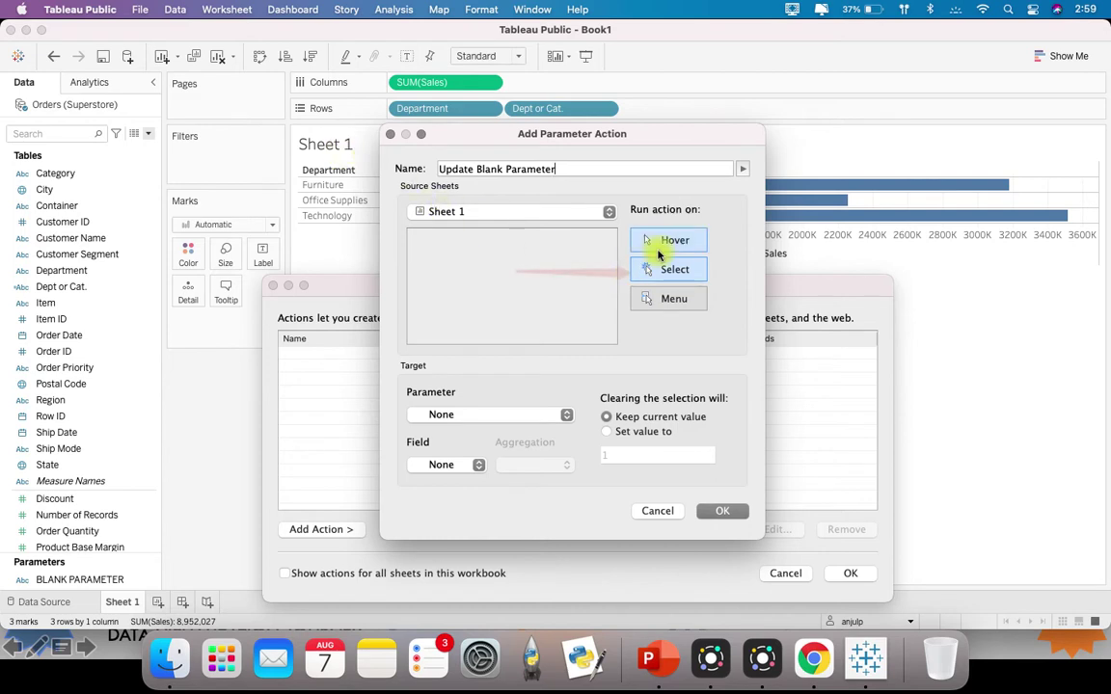
# - Target BLANK PARAMETER with the Dept or Cat. field as its source value, and save the parameter action
pyautogui.click(531, 415)
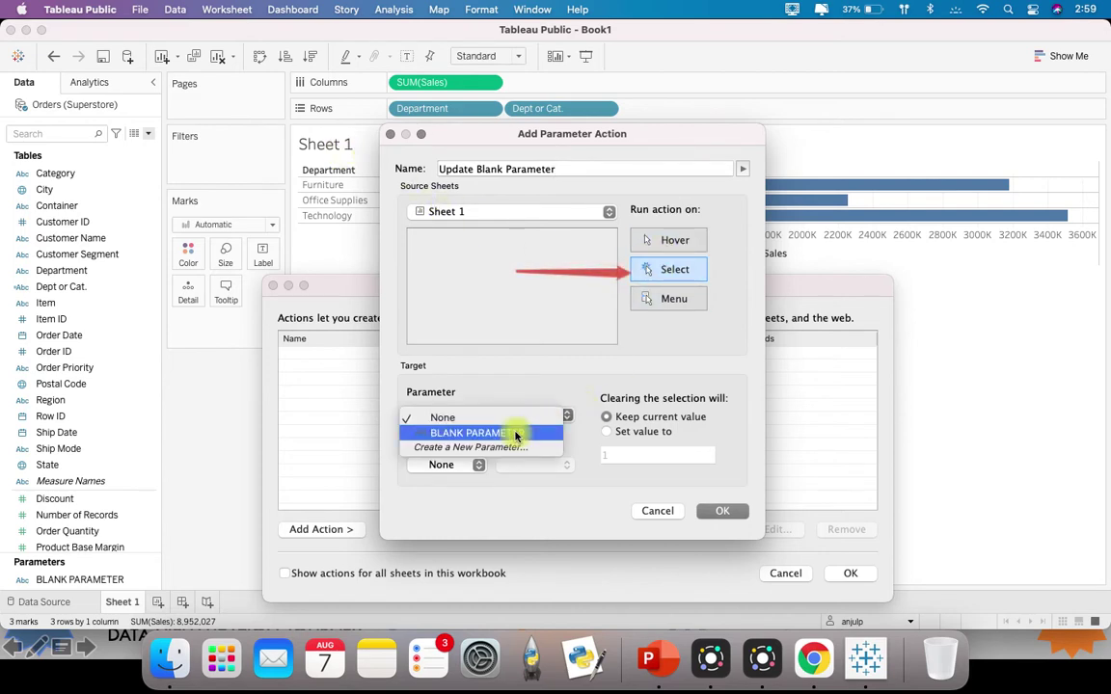
pyautogui.click(516, 434)
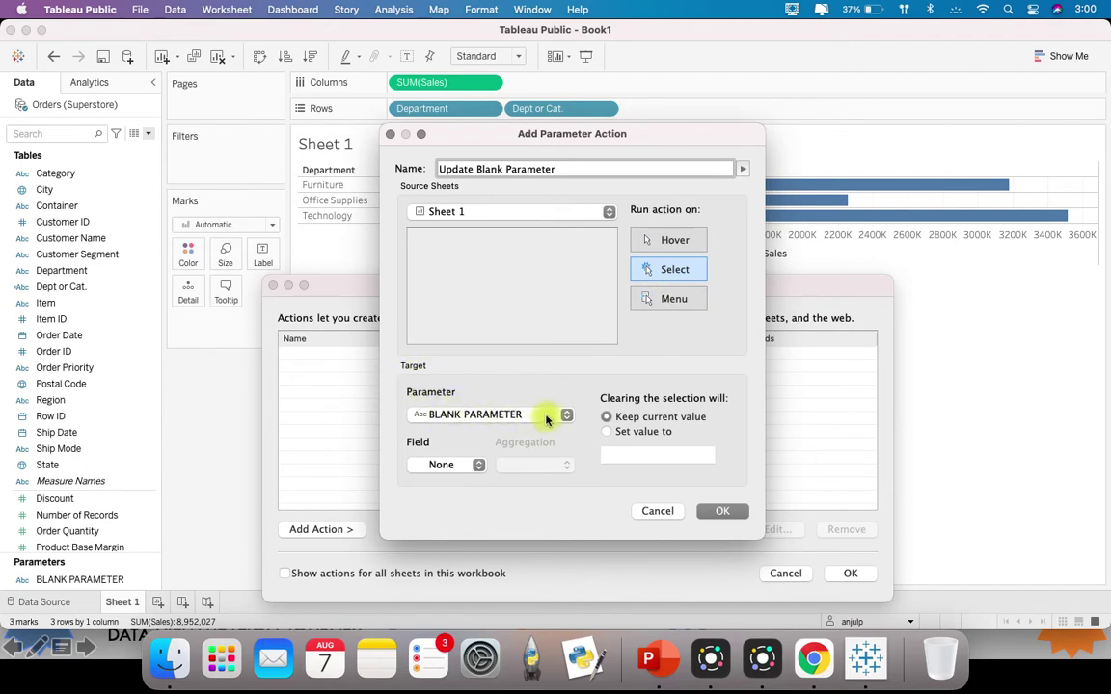
pyautogui.click(464, 469)
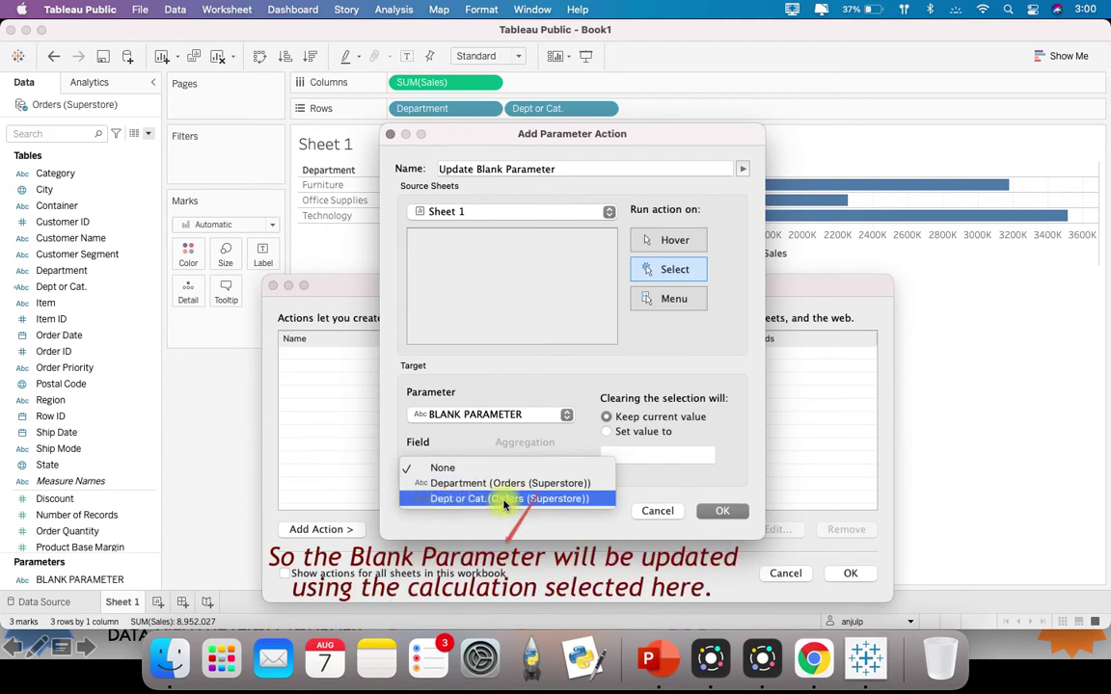
pyautogui.click(504, 499)
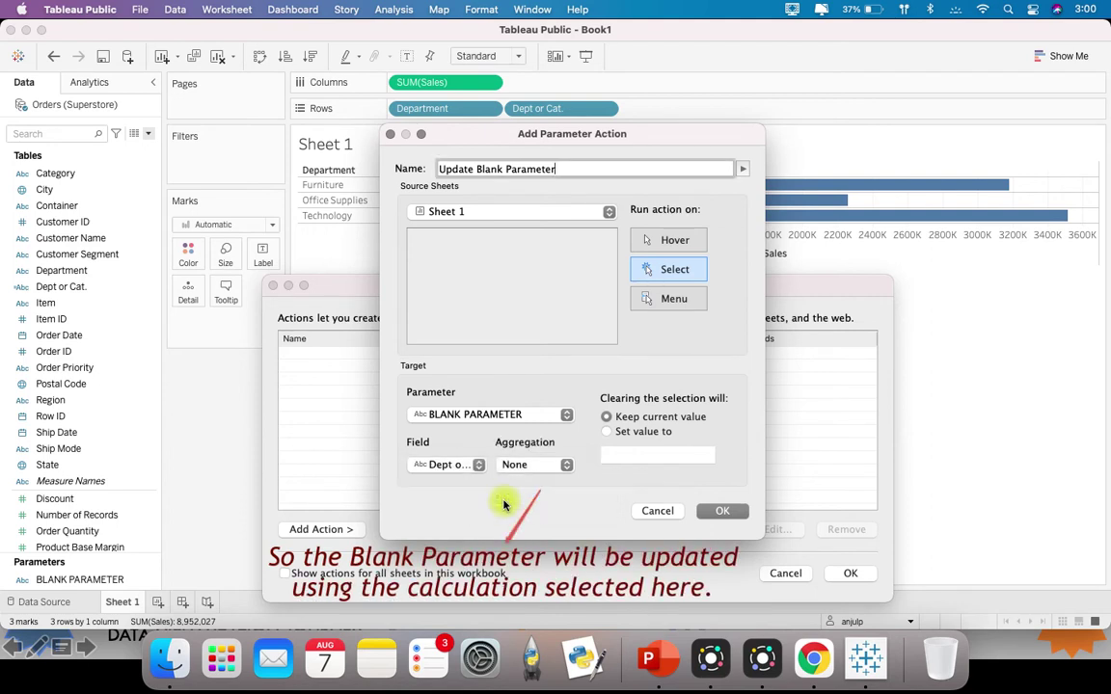
pyautogui.click(453, 471)
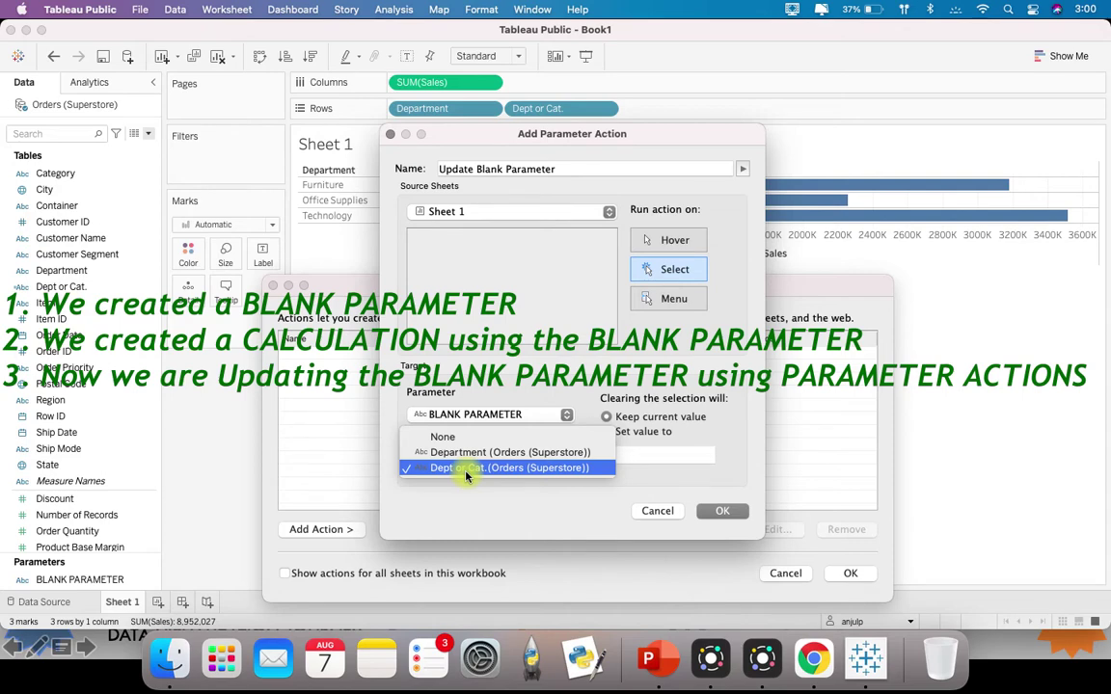
pyautogui.click(508, 470)
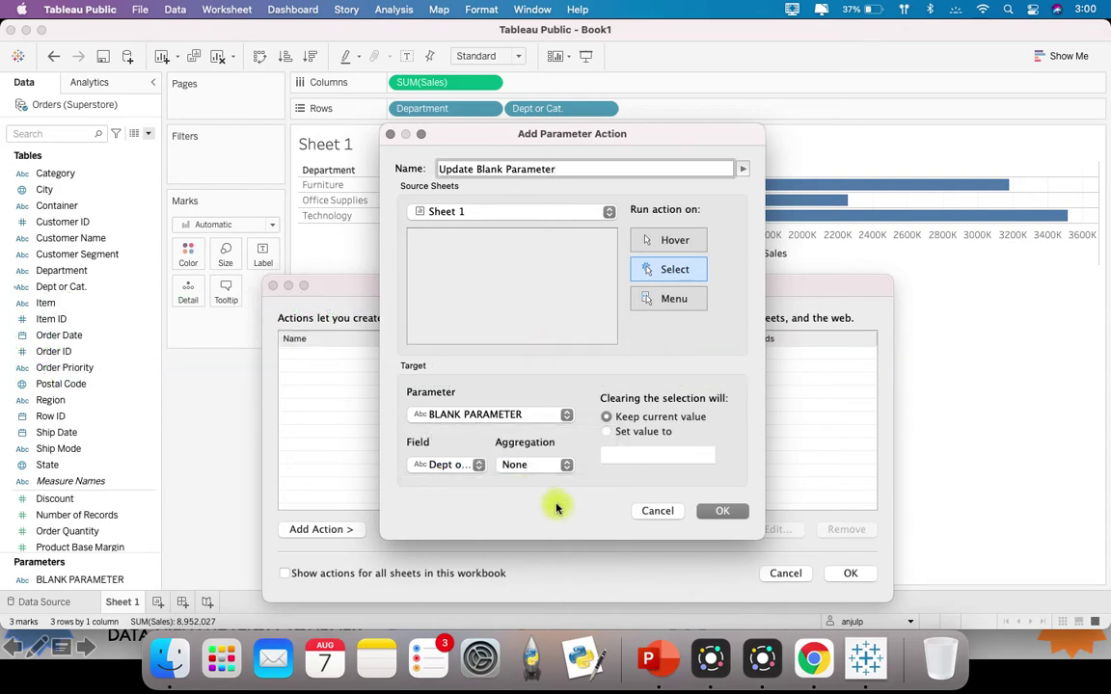
pyautogui.click(735, 512)
pyautogui.click(852, 573)
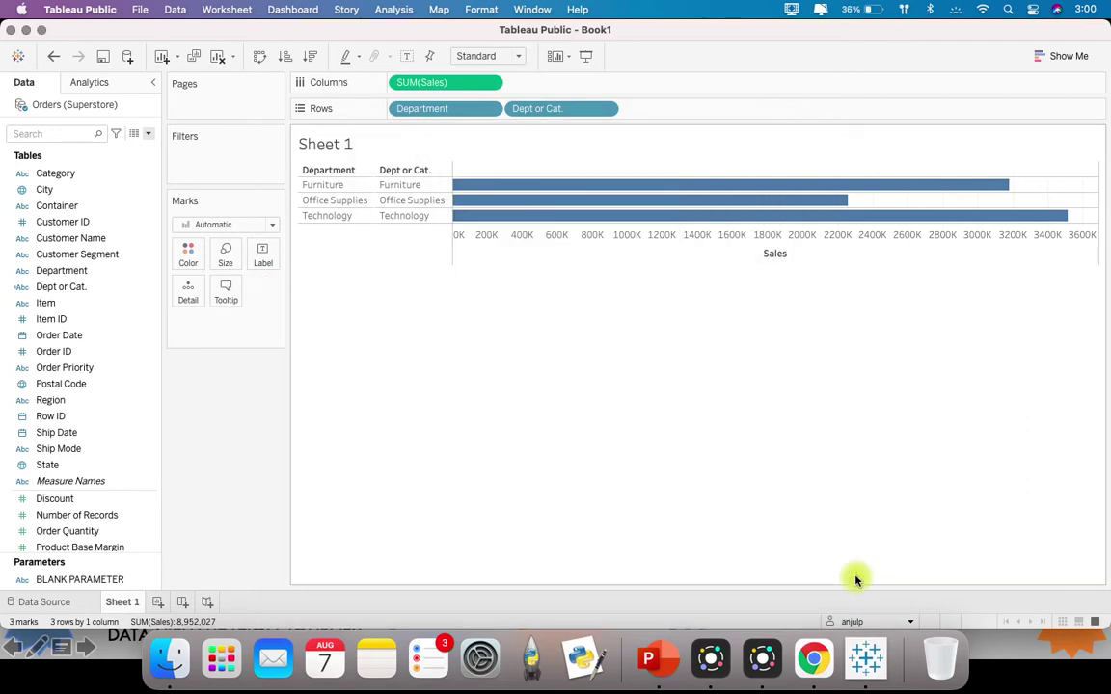
# - Test the drill-down by selecting Furniture, Office Supplies and Technology in turn in the Dept or Cat. column
pyautogui.click(410, 186)
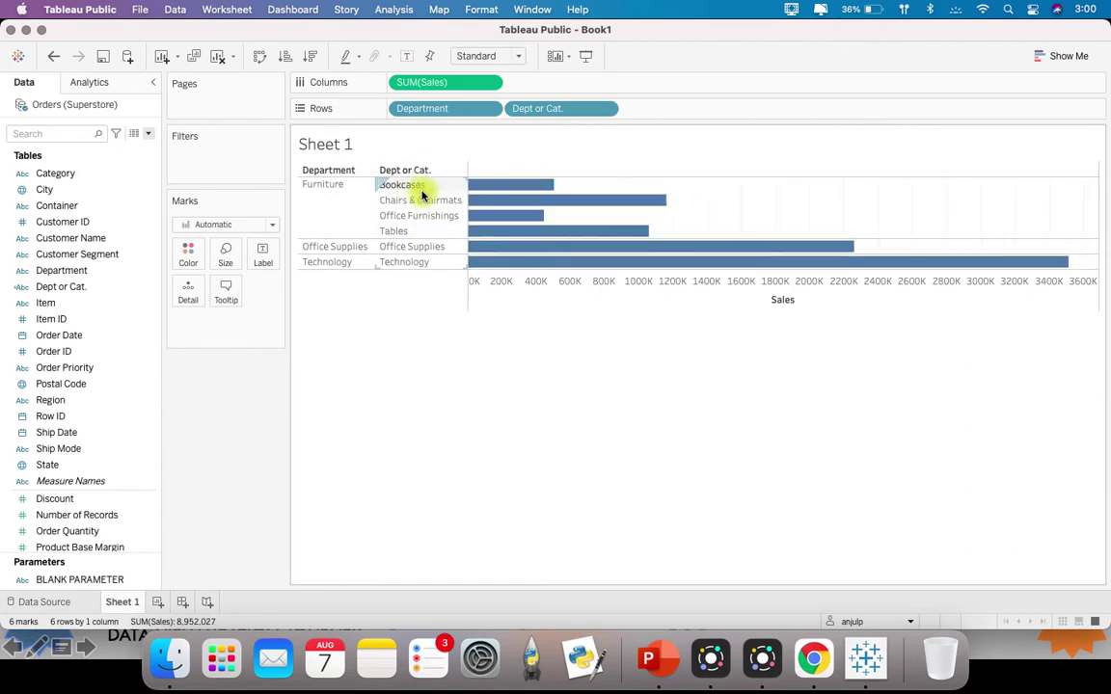
pyautogui.click(421, 250)
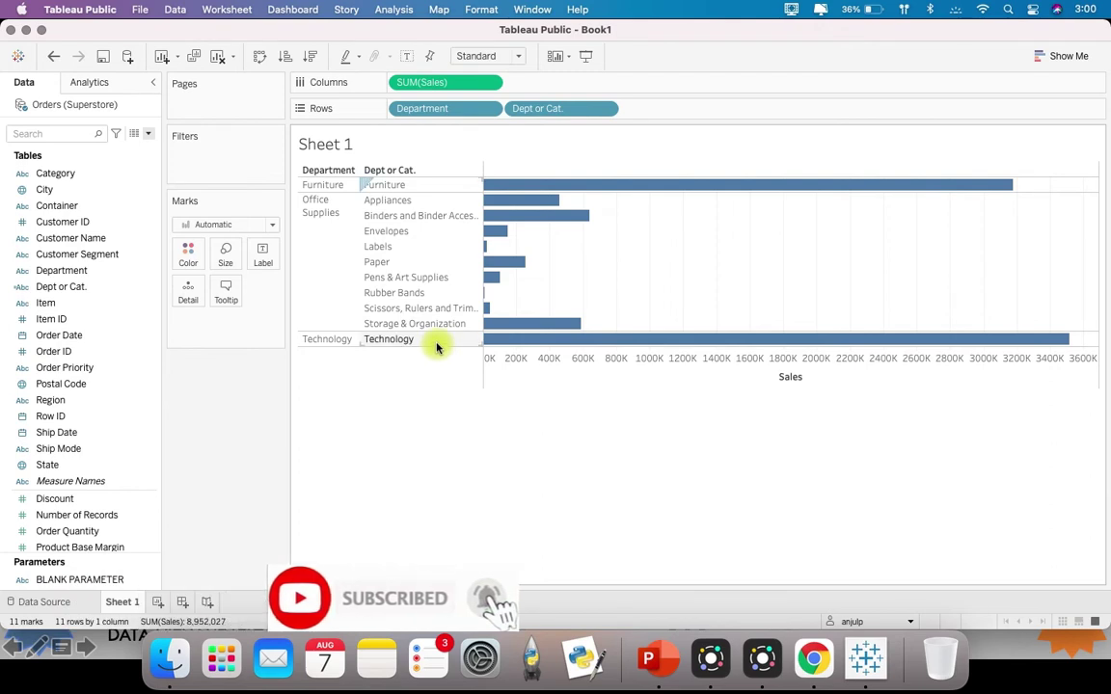
pyautogui.click(436, 344)
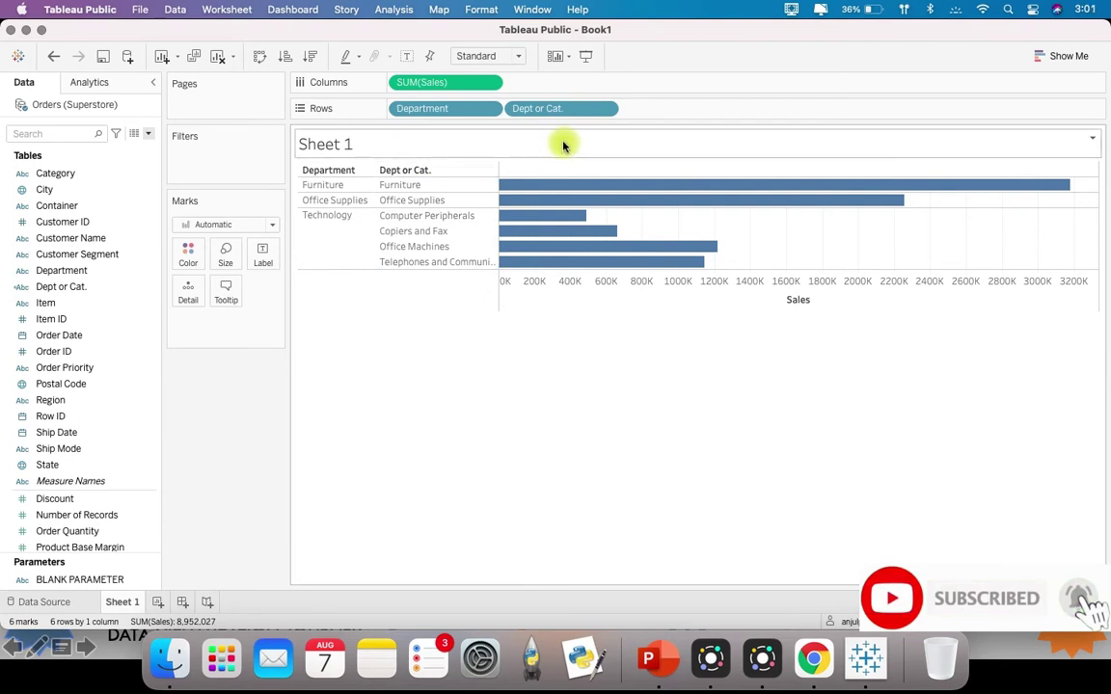
# - Sort the Dept or Cat. field on Rows with a nested sort, descending by sum of Sales
pyautogui.click(600, 109)
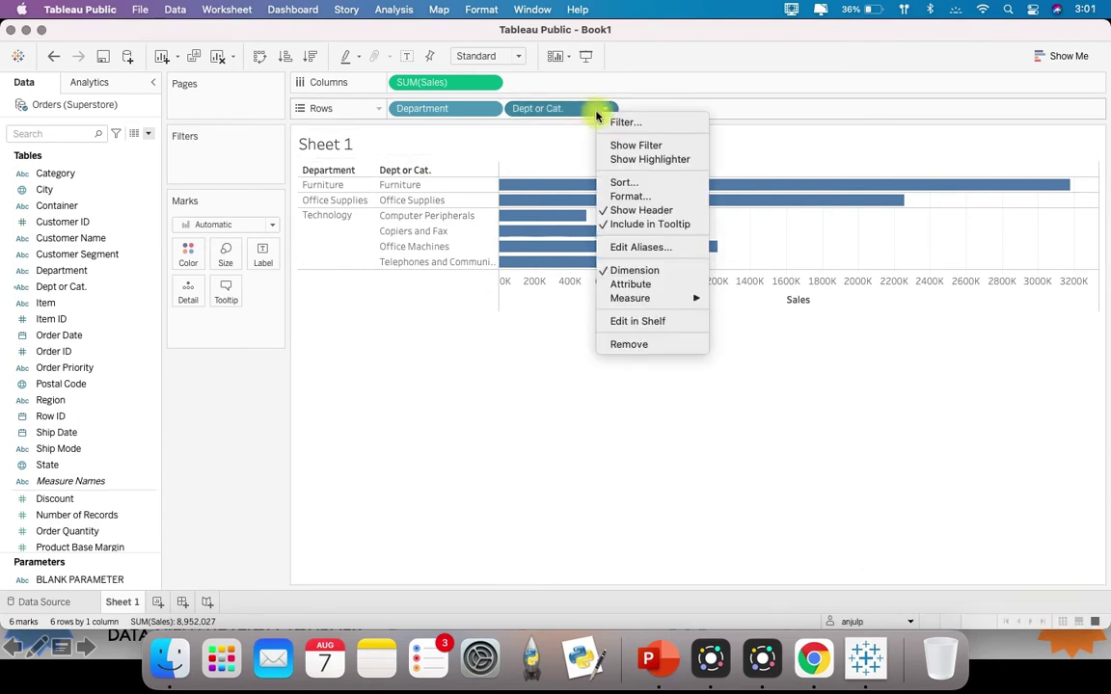
pyautogui.click(659, 183)
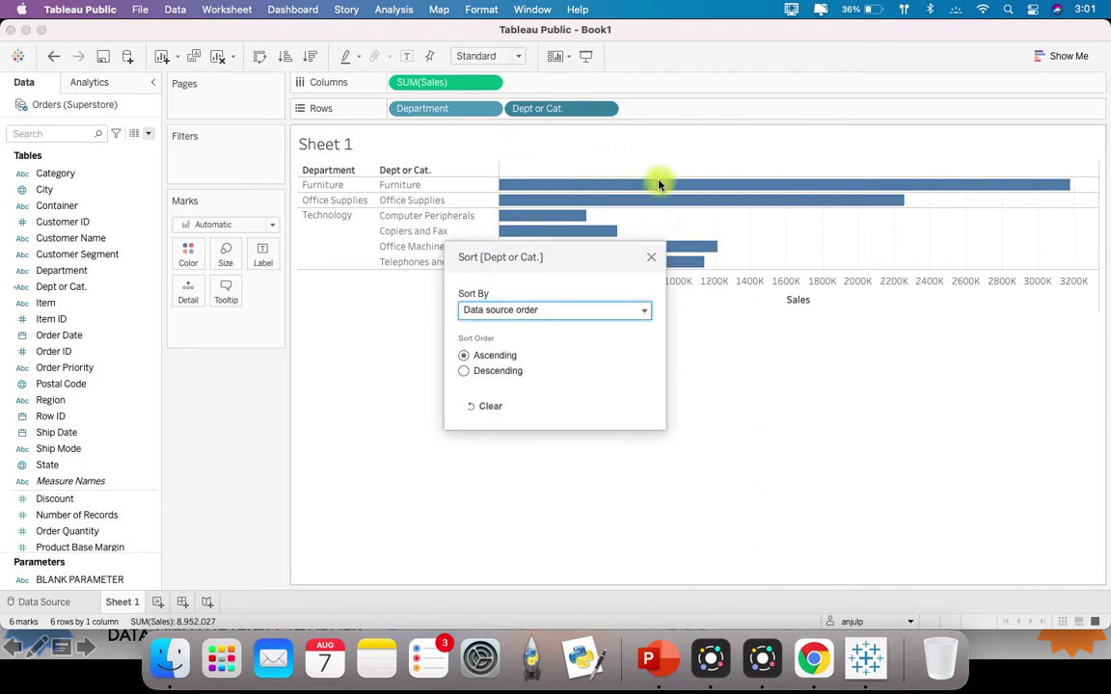
pyautogui.click(640, 311)
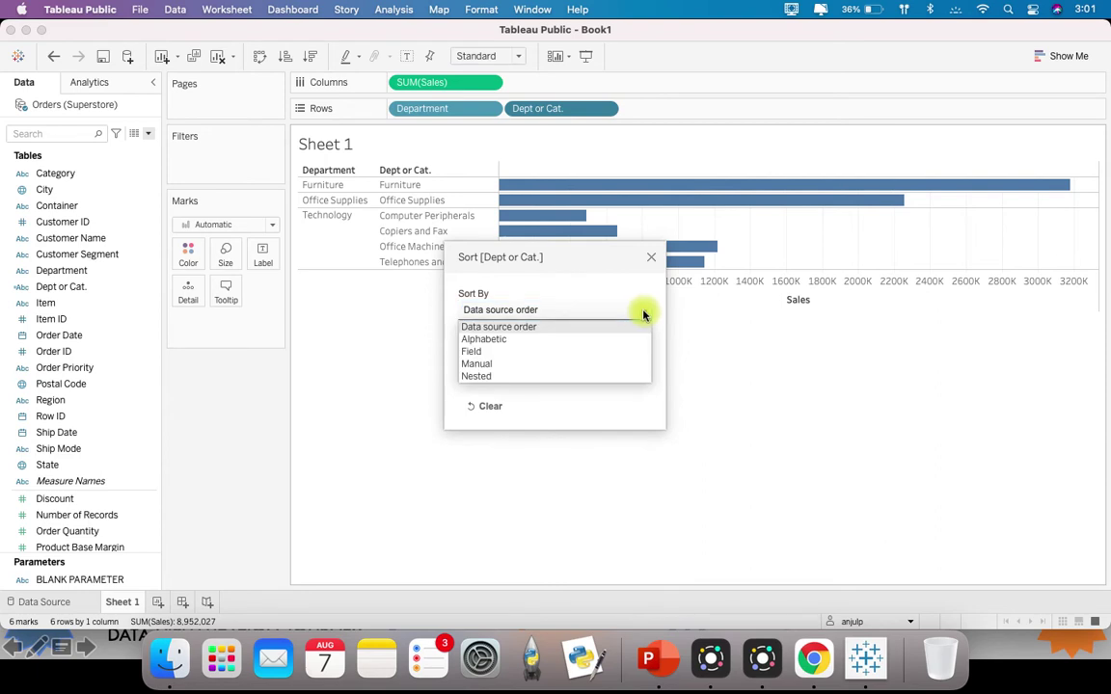
pyautogui.click(492, 376)
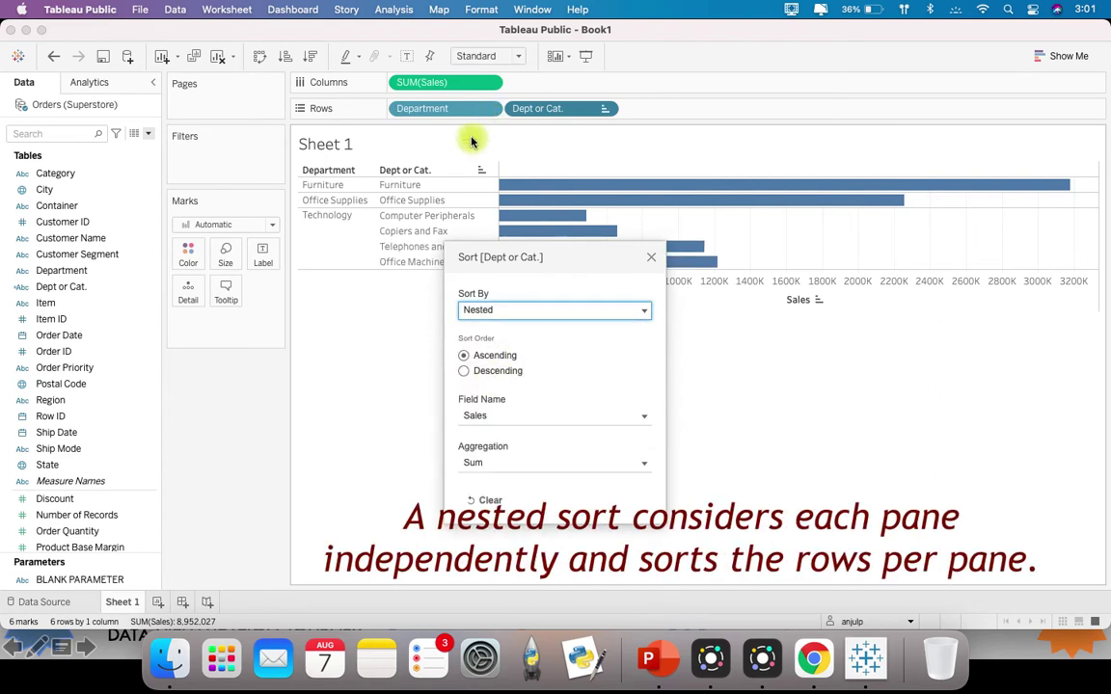
pyautogui.click(464, 372)
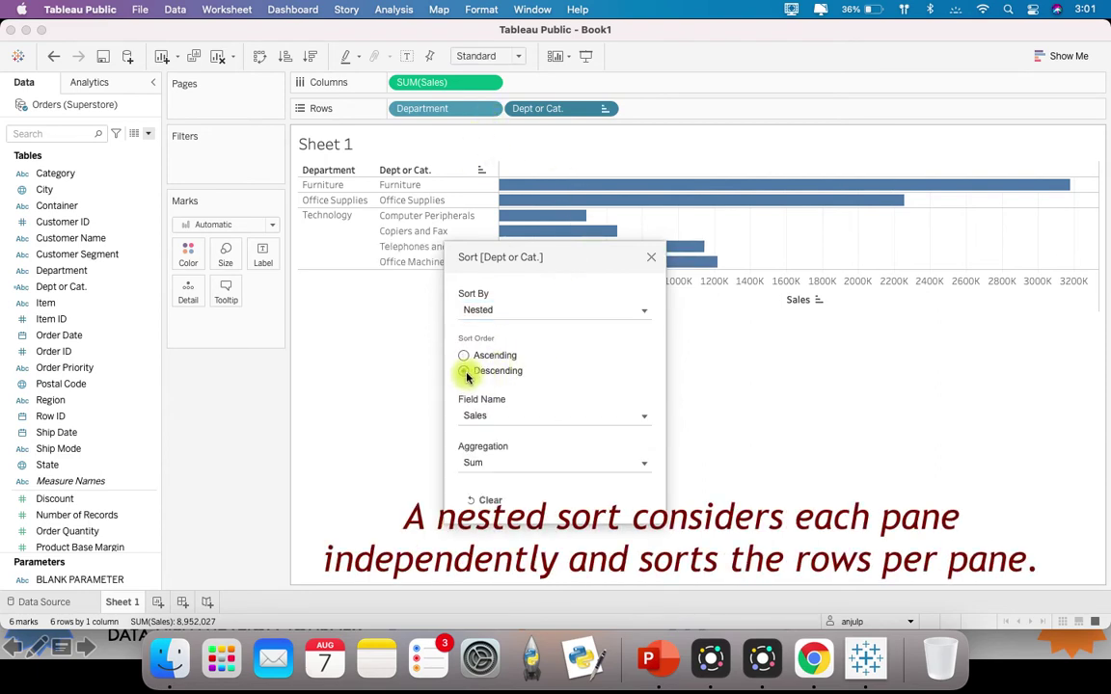
pyautogui.click(652, 259)
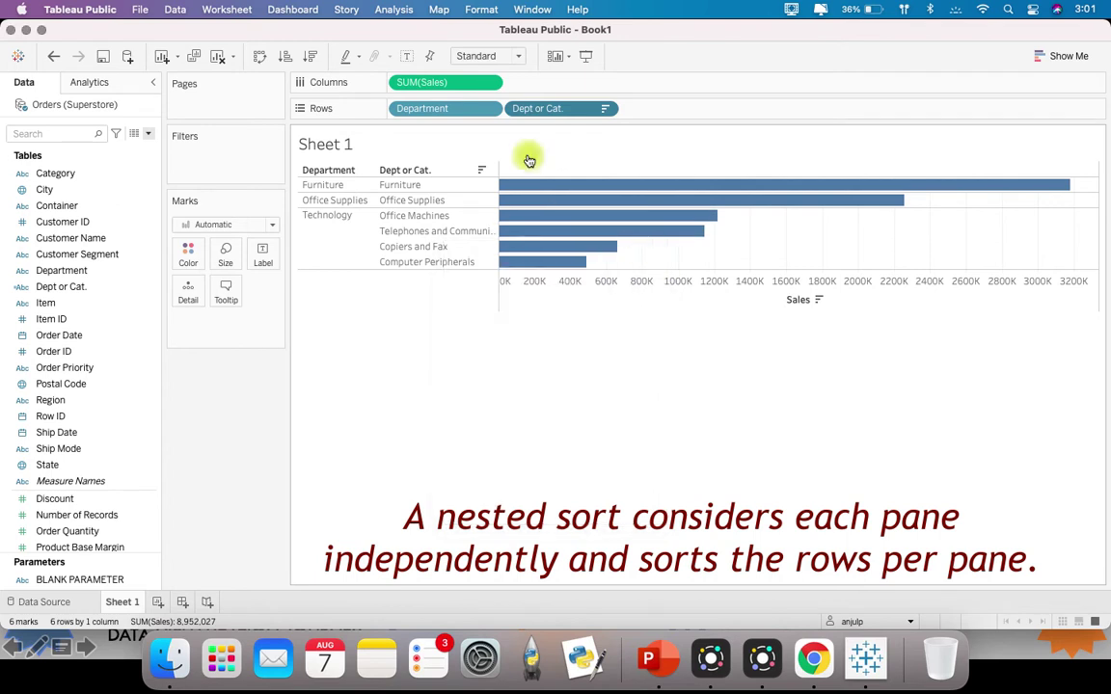
# - Sort the Department field on Rows with a nested sort, descending by sum of Sales
pyautogui.rightClick(492, 114)
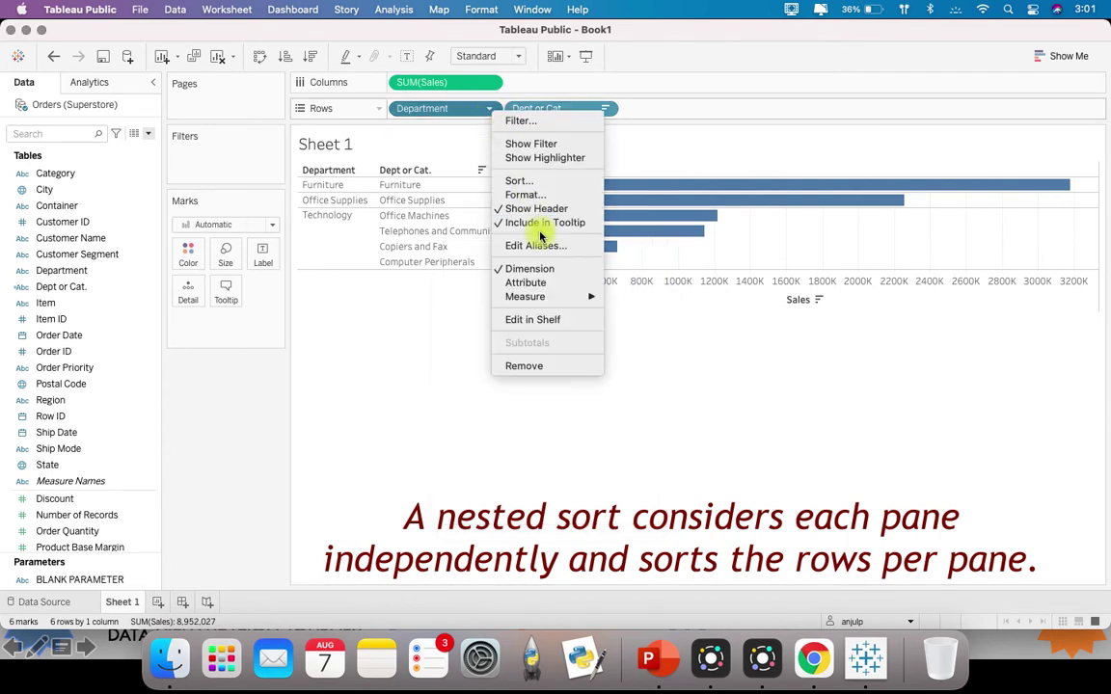
pyautogui.click(555, 183)
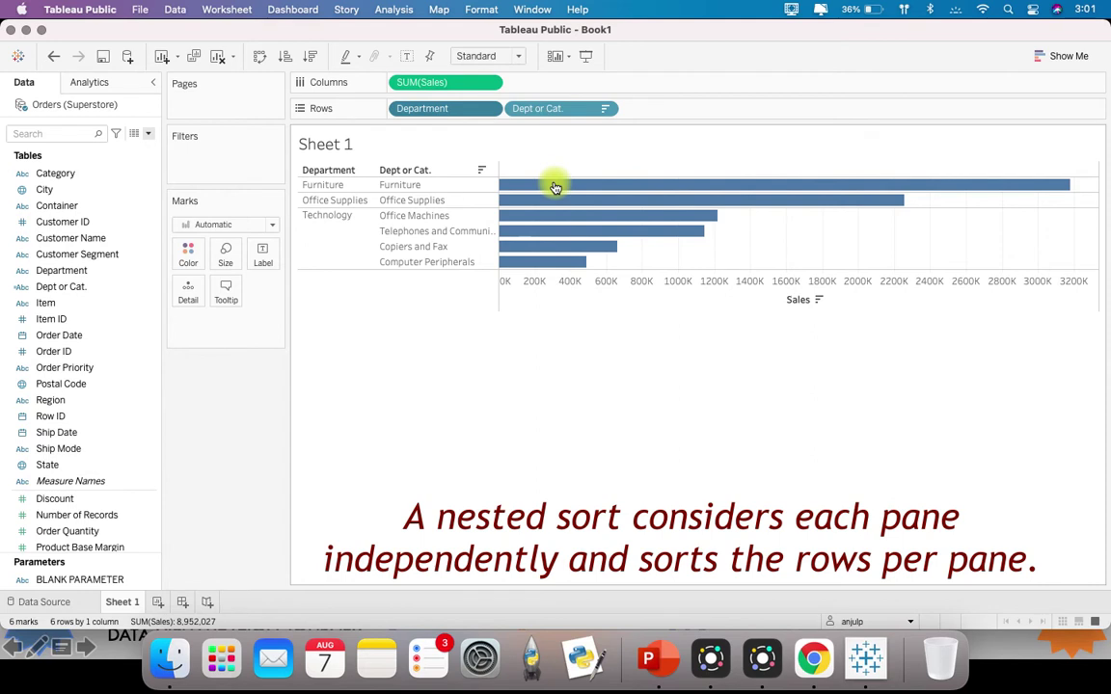
pyautogui.click(543, 309)
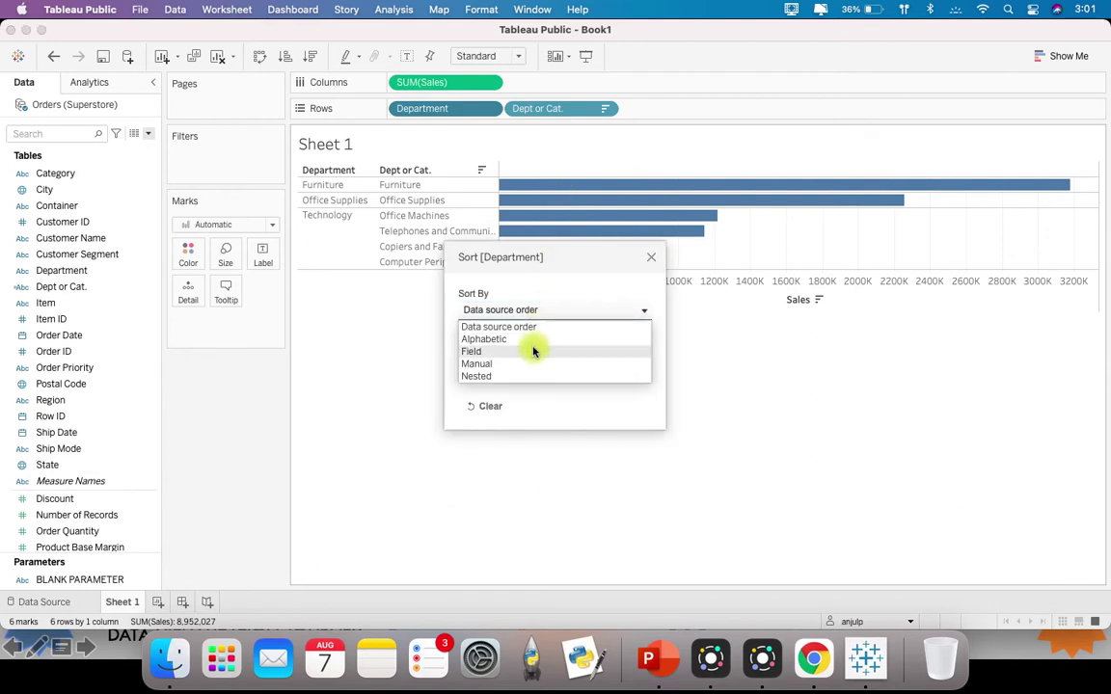
pyautogui.click(476, 376)
pyautogui.click(478, 372)
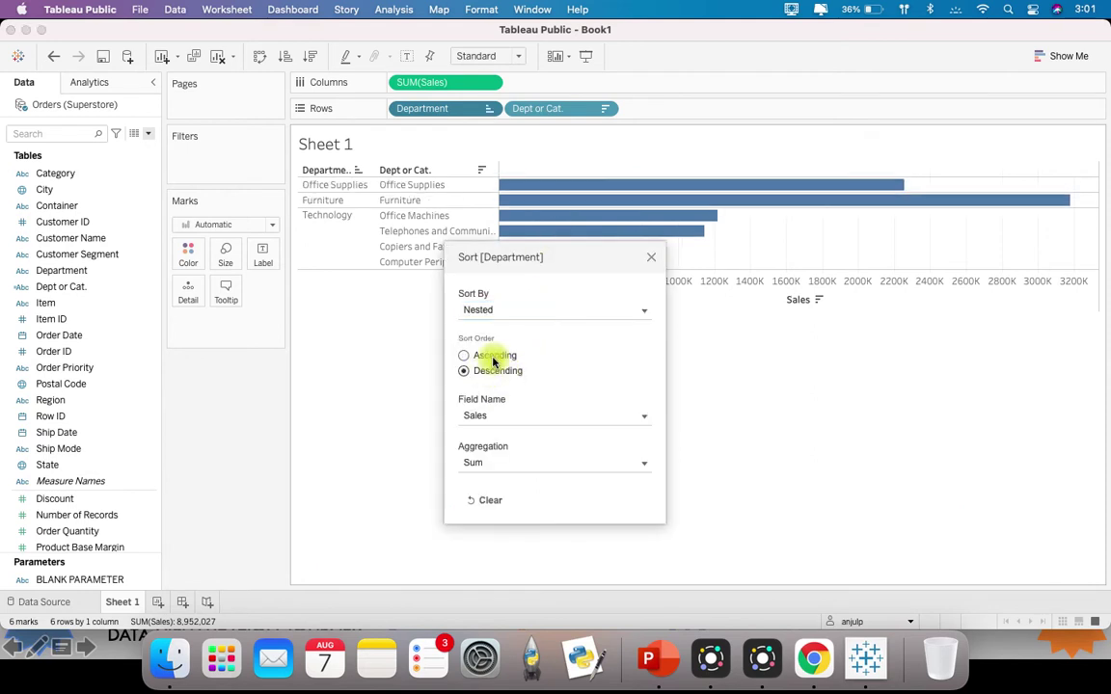
pyautogui.click(652, 258)
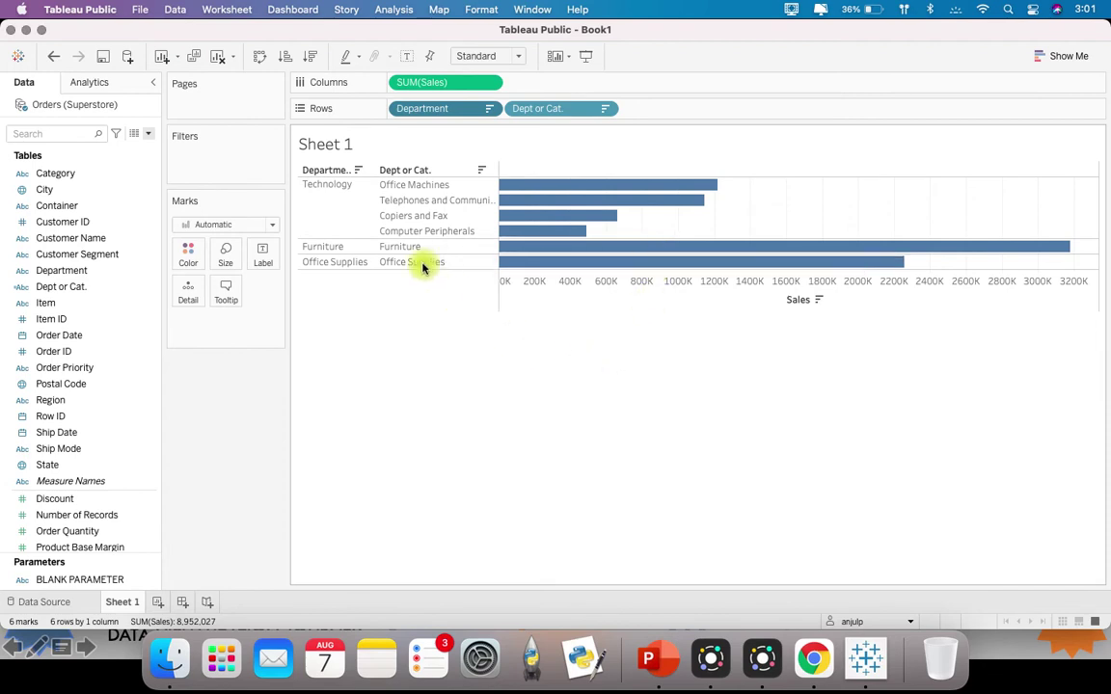
# - Hide the Department header column and the field labels for rows in the chart
pyautogui.click(488, 110)
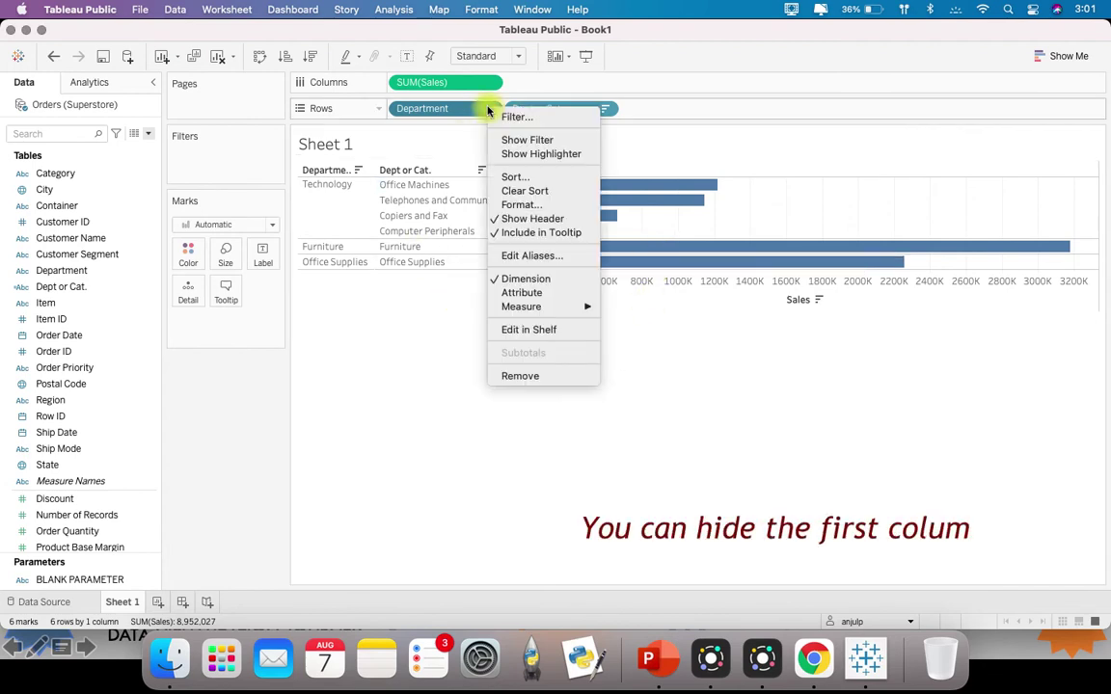
pyautogui.click(577, 219)
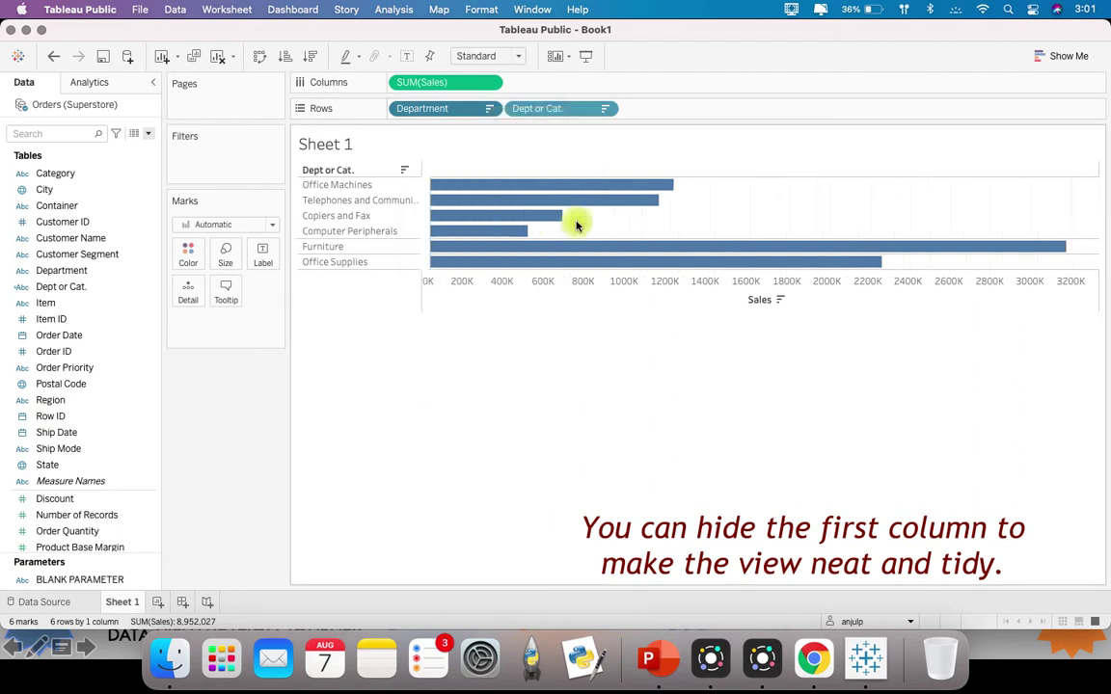
pyautogui.rightClick(359, 171)
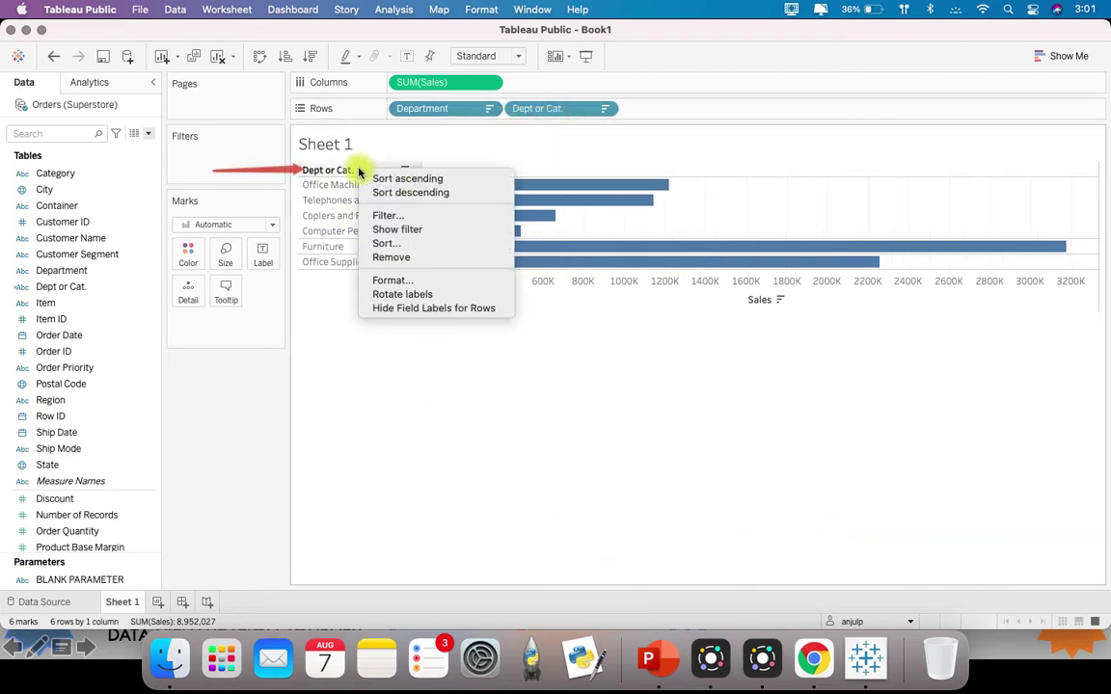
pyautogui.click(450, 309)
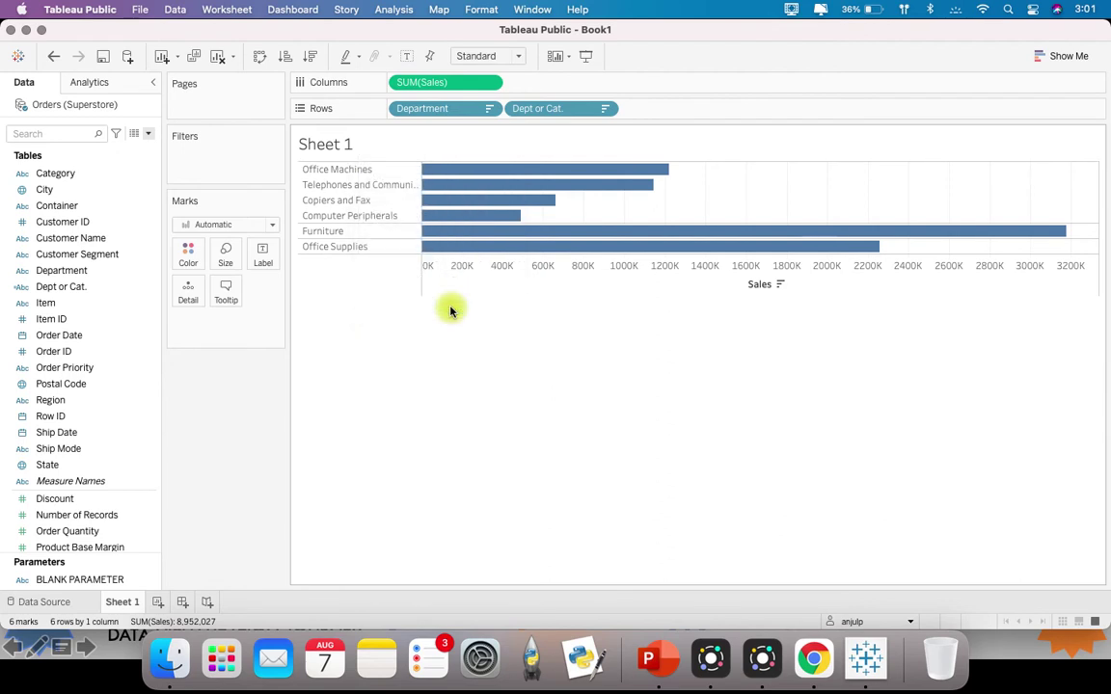
# - Collapse the Technology categories by selecting Office Machines, and enlarge the chart's row height
pyautogui.click(343, 169)
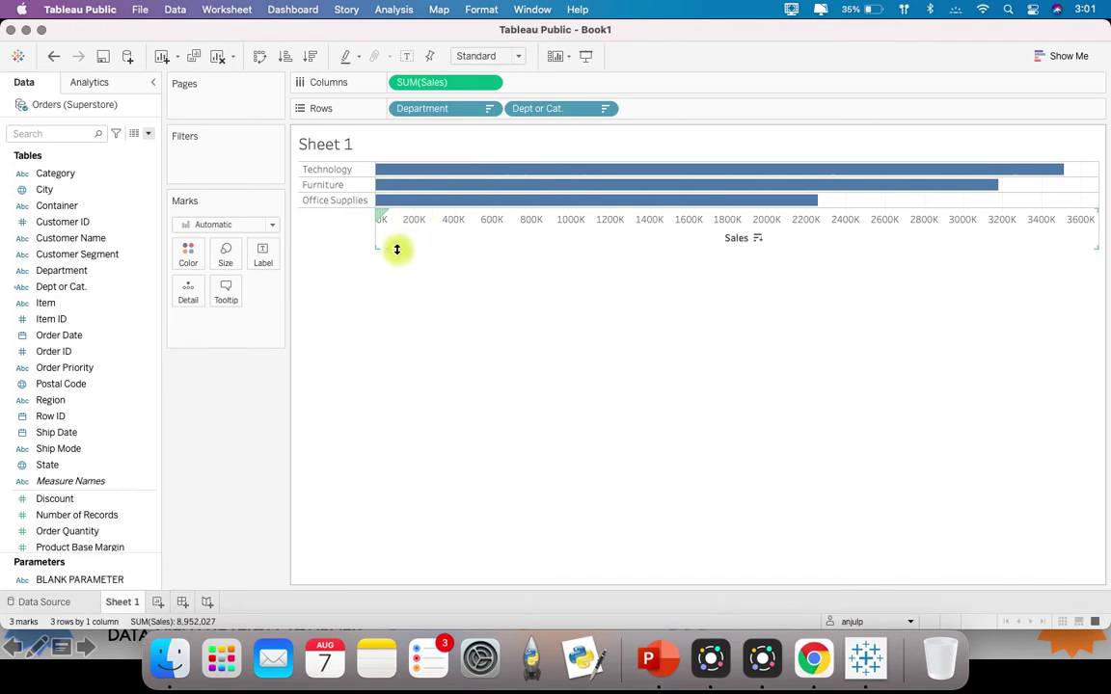
pyautogui.moveTo(382, 249); pyautogui.dragTo(412, 406)
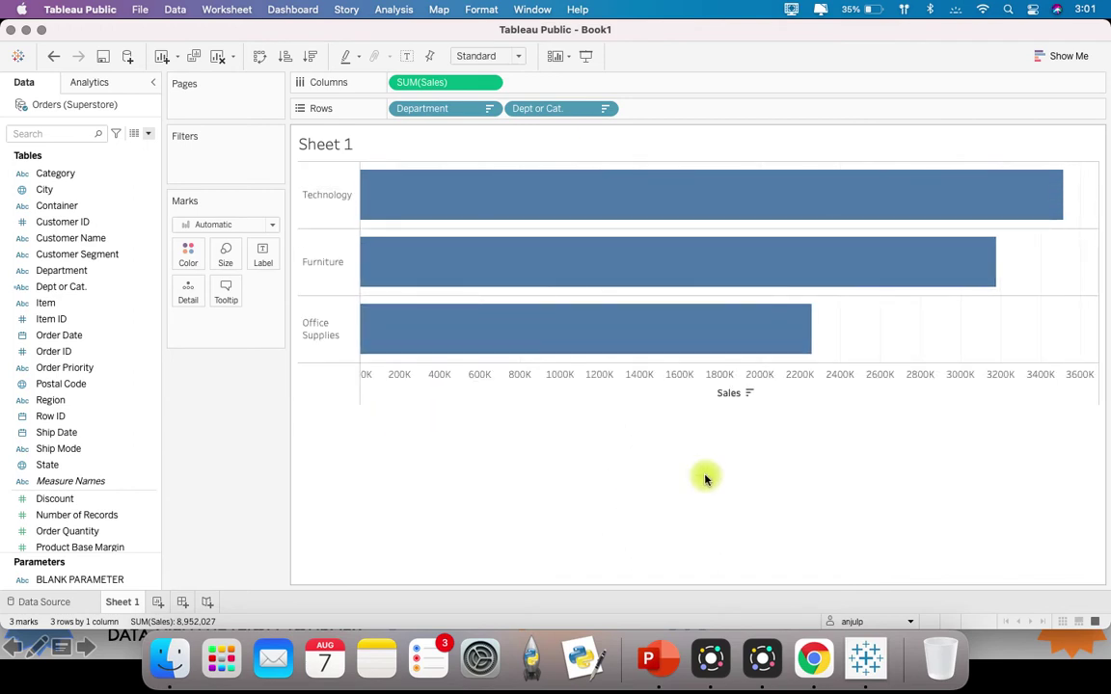
# - Show mark labels on the bars and format them in teal Tableau Semibold
pyautogui.click(271, 263)
pyautogui.click(299, 290)
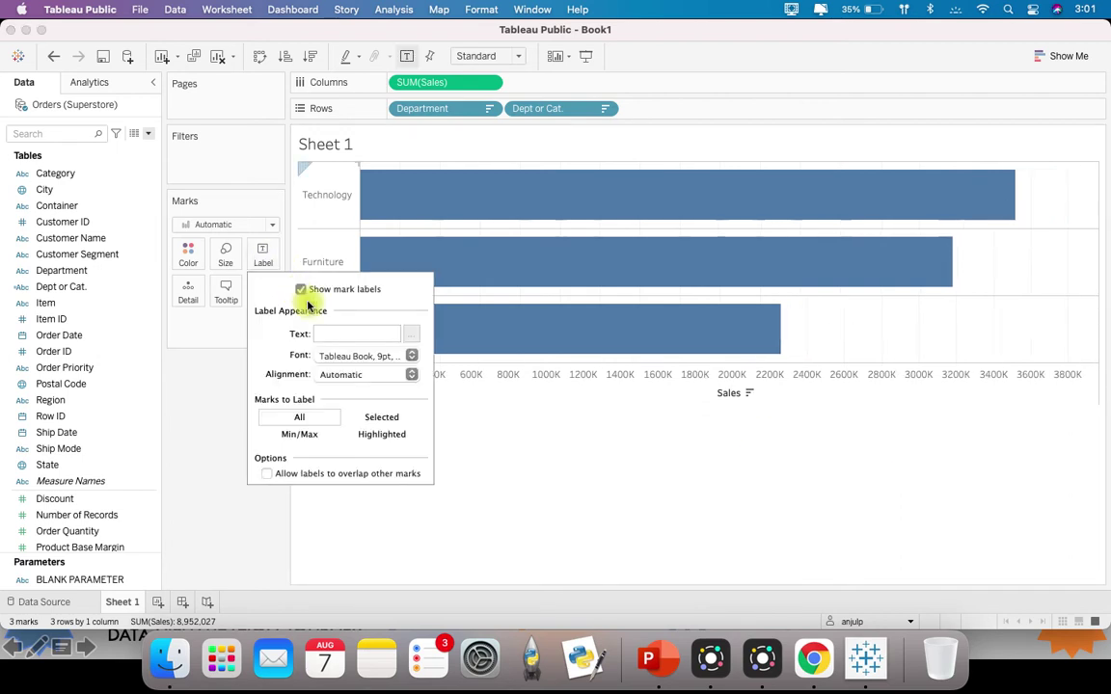
pyautogui.click(411, 356)
pyautogui.click(420, 381)
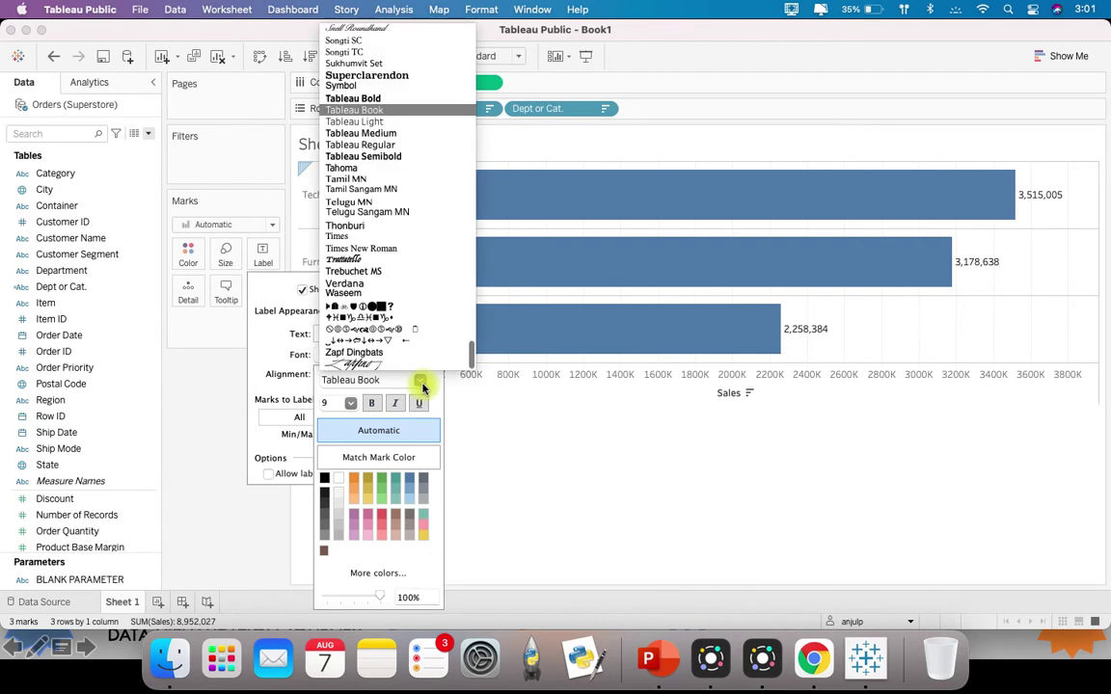
pyautogui.click(405, 164)
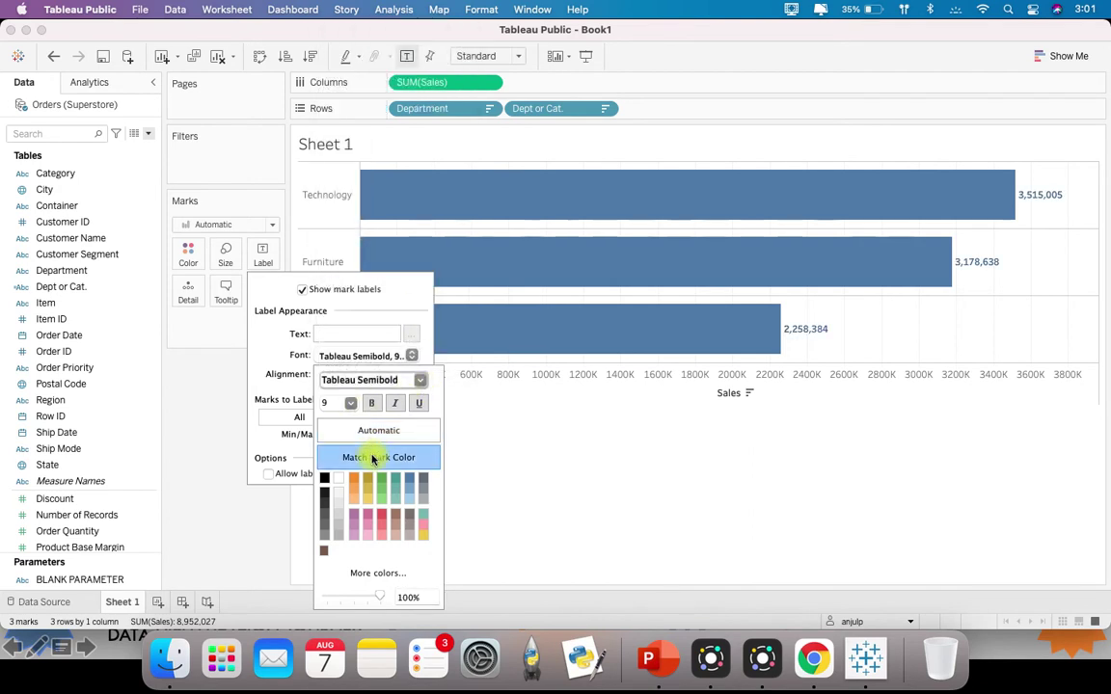
pyautogui.click(393, 494)
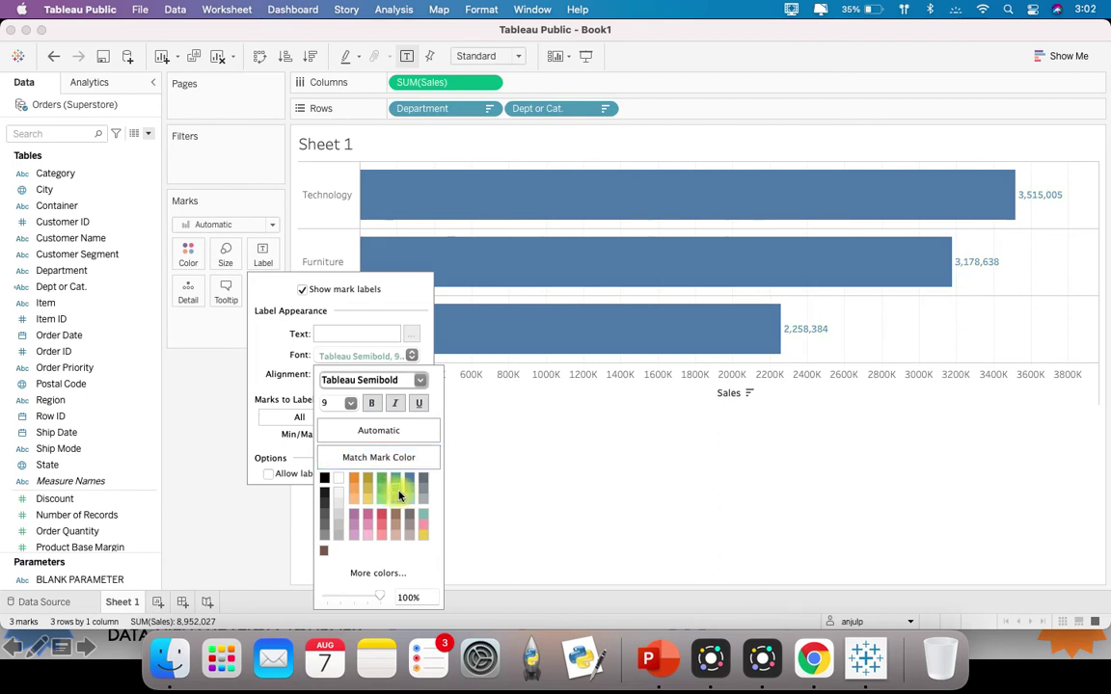
pyautogui.click(276, 339)
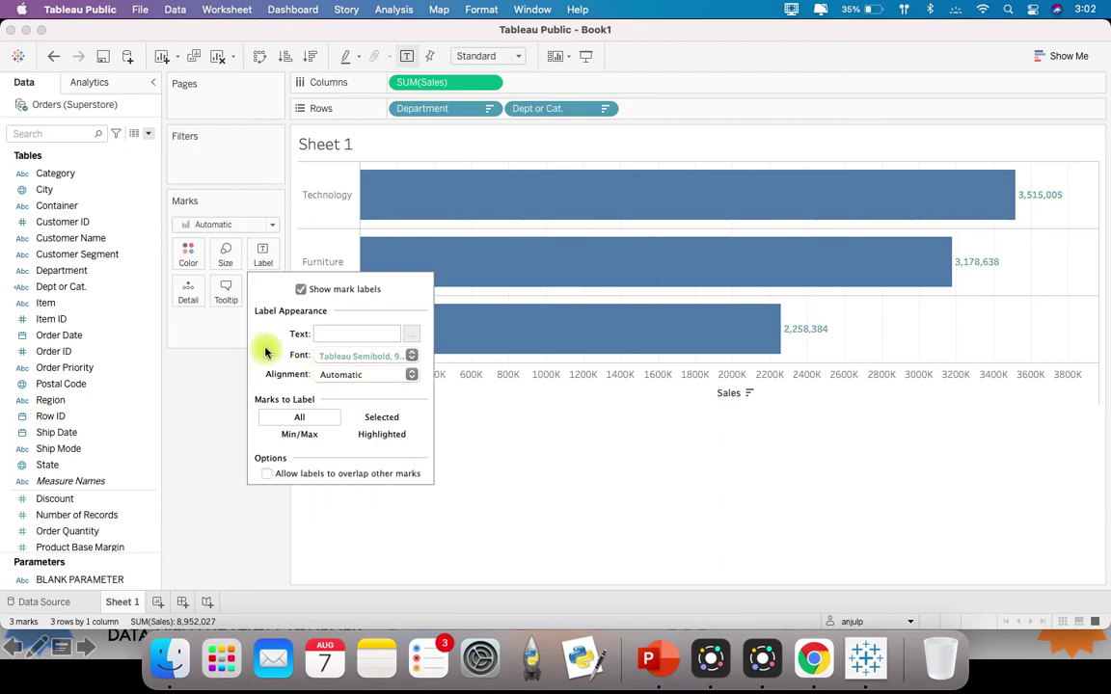
# - Change the color of the bars to the medium teal shade
pyautogui.click(188, 241)
pyautogui.click(187, 253)
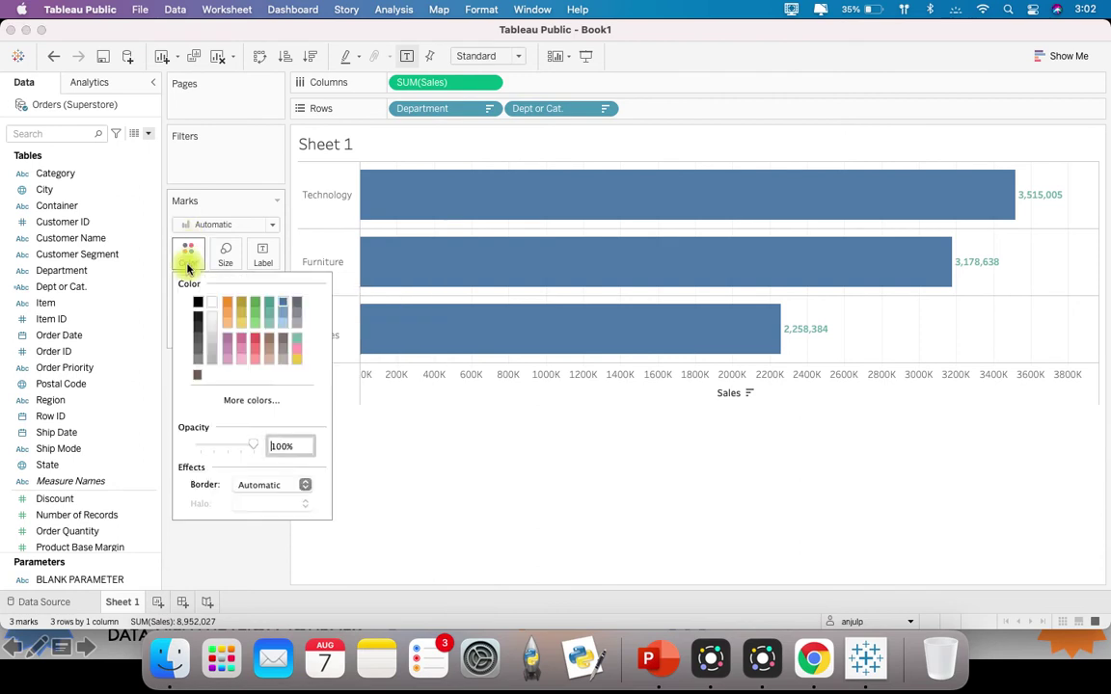
pyautogui.click(270, 313)
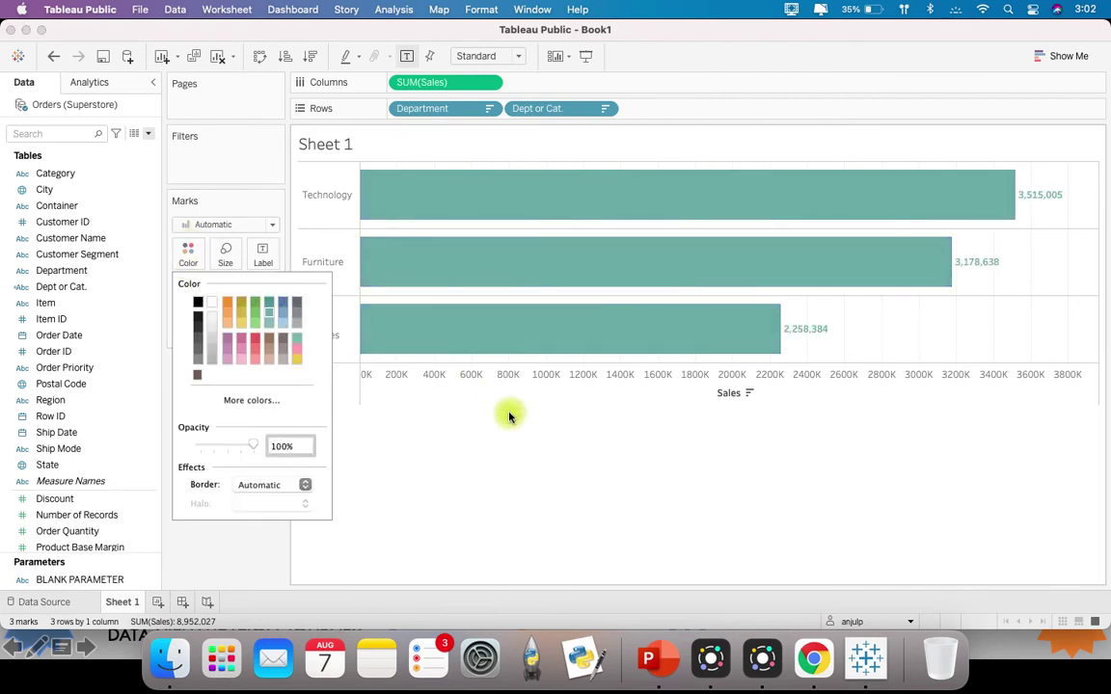
# - Hide the header of the Sales axis below the bars
pyautogui.click(594, 403)
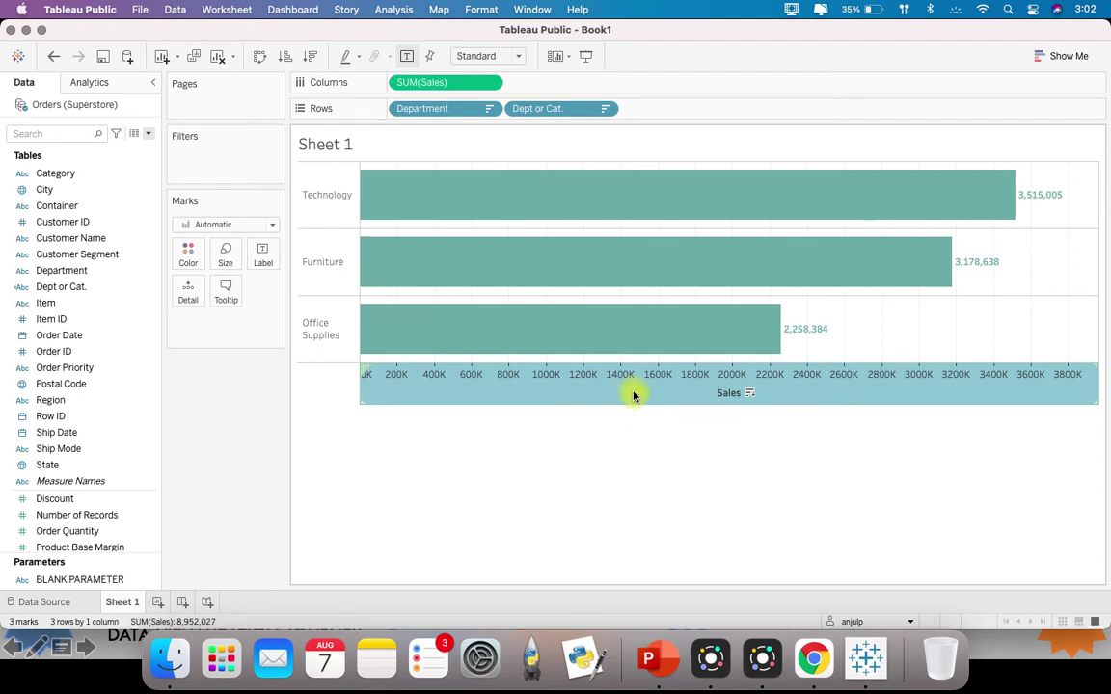
pyautogui.rightClick(633, 394)
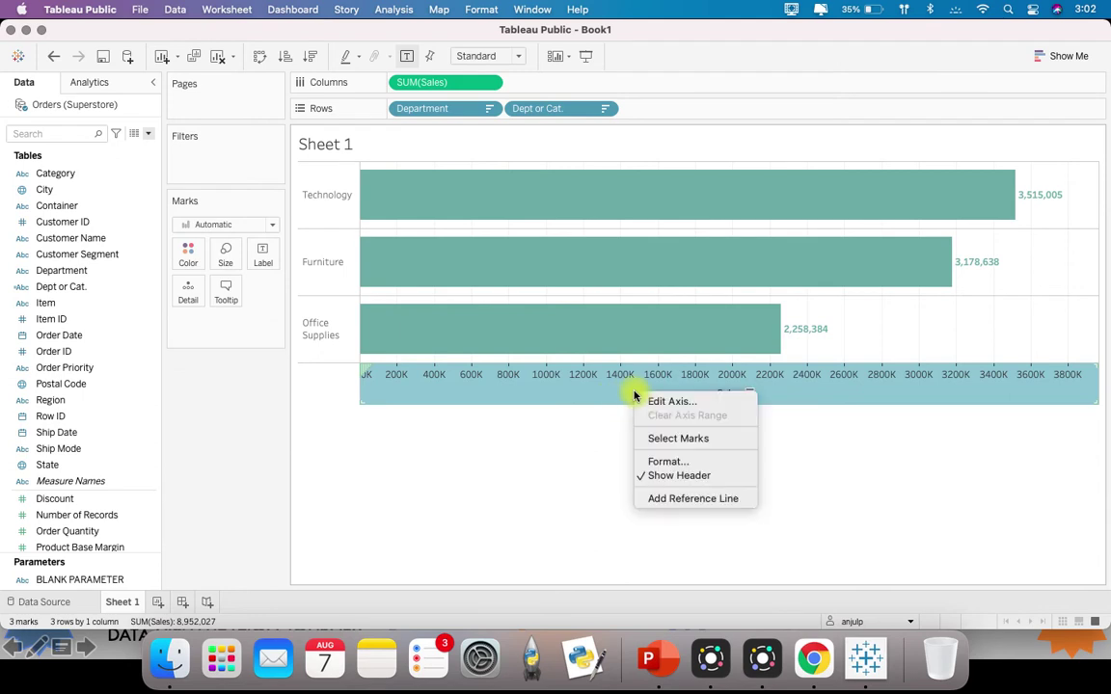
pyautogui.click(692, 477)
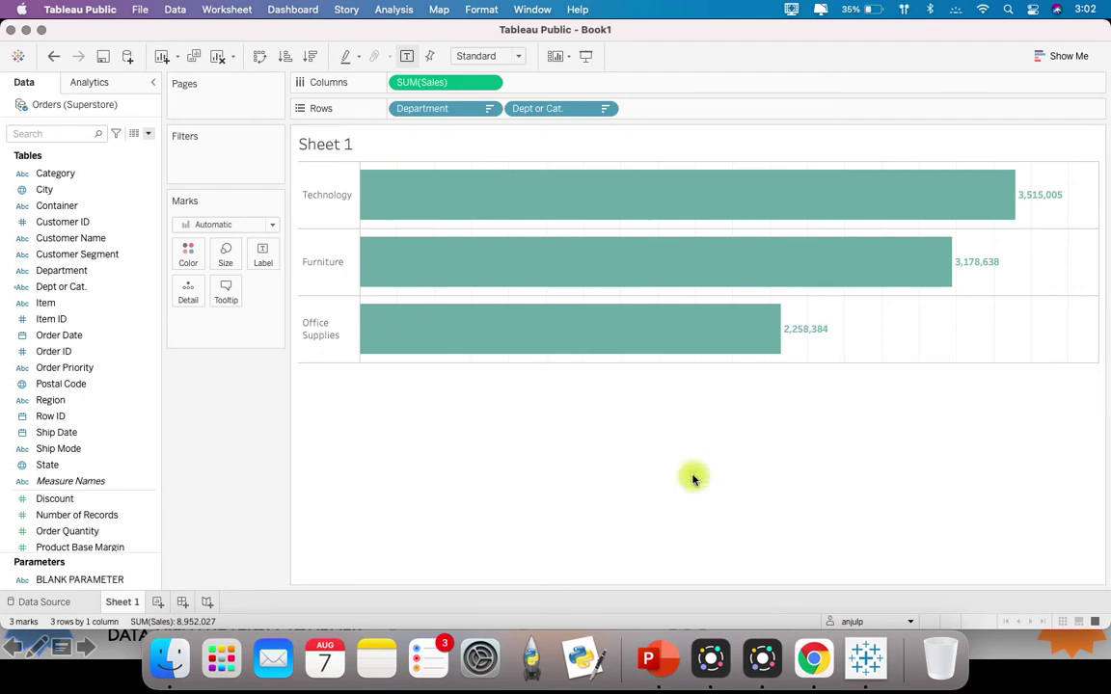
pyautogui.click(327, 215)
pyautogui.click(327, 214)
# - Set the default worksheet font to Tableau Semibold in teal
pyautogui.rightClick(923, 338)
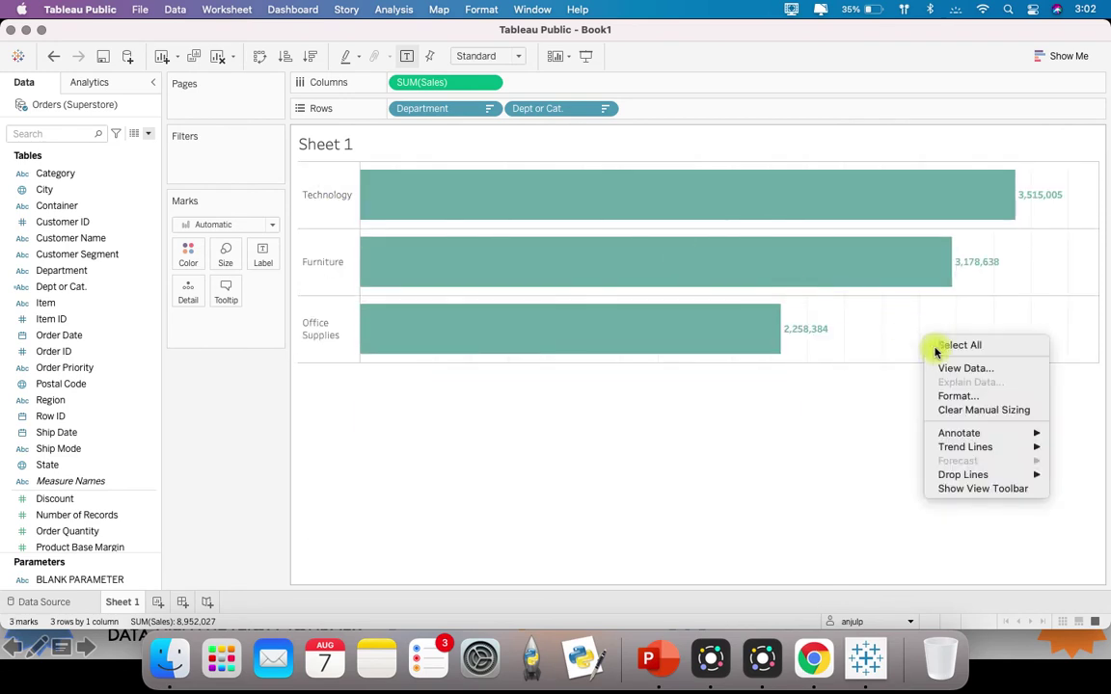
pyautogui.click(1000, 399)
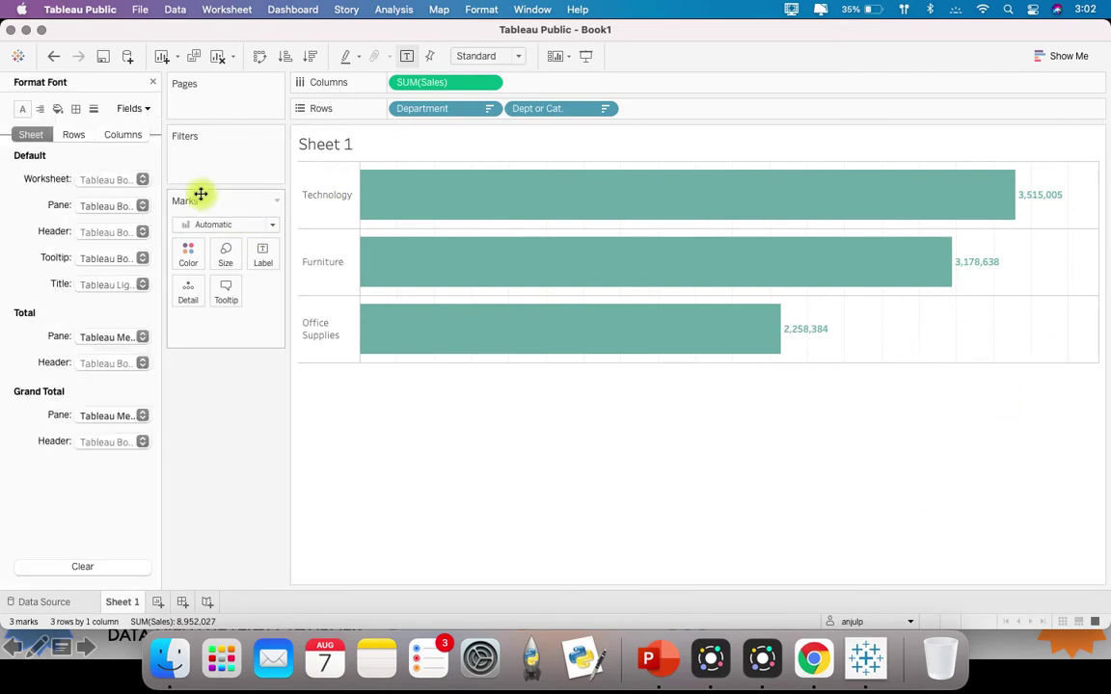
pyautogui.click(142, 180)
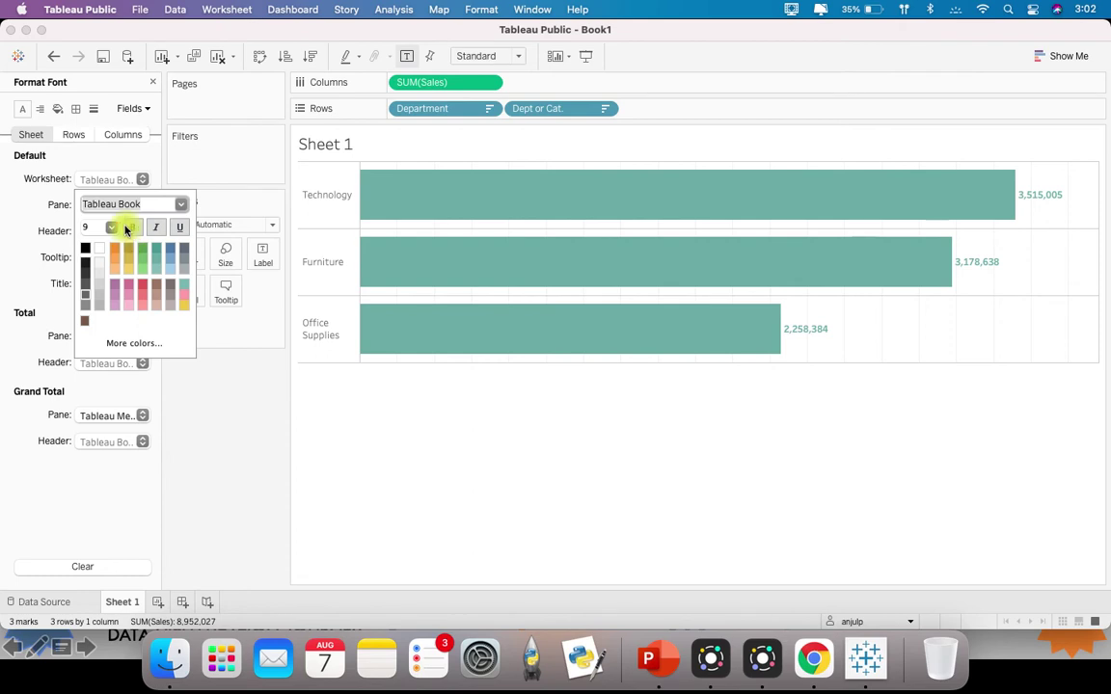
pyautogui.click(186, 206)
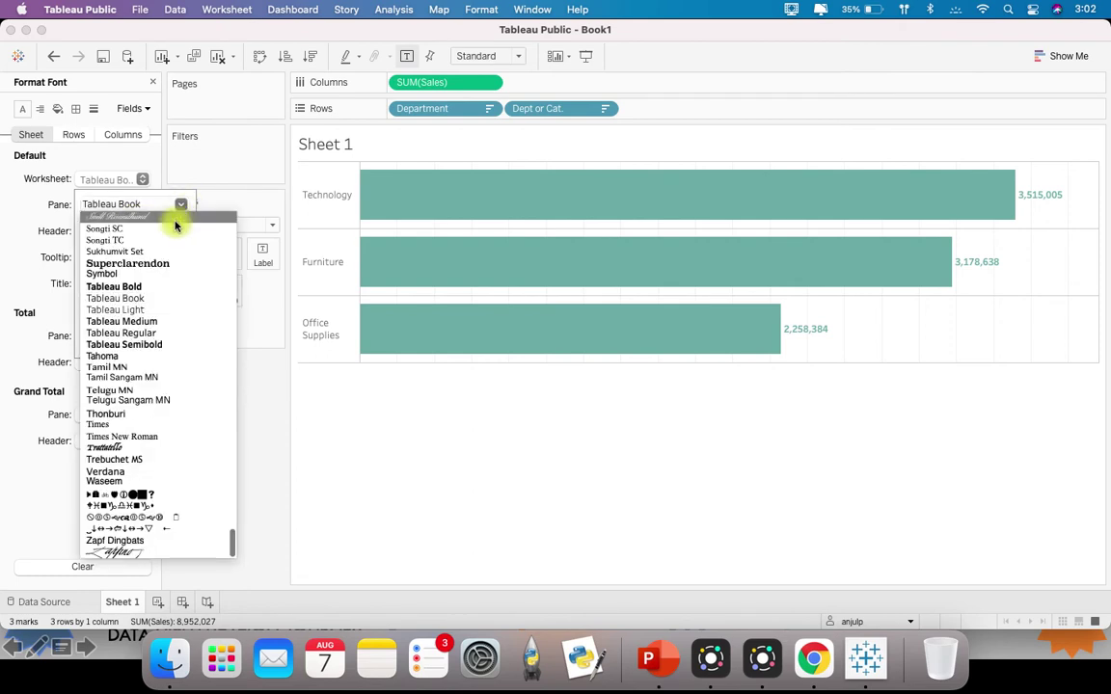
pyautogui.click(154, 345)
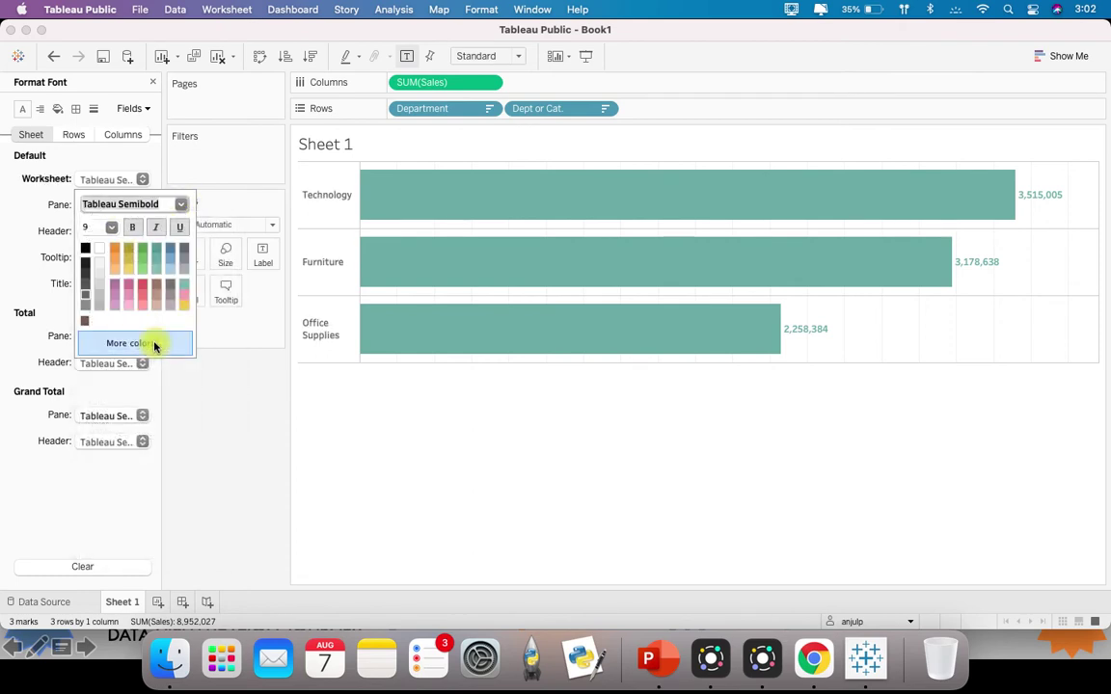
pyautogui.click(161, 266)
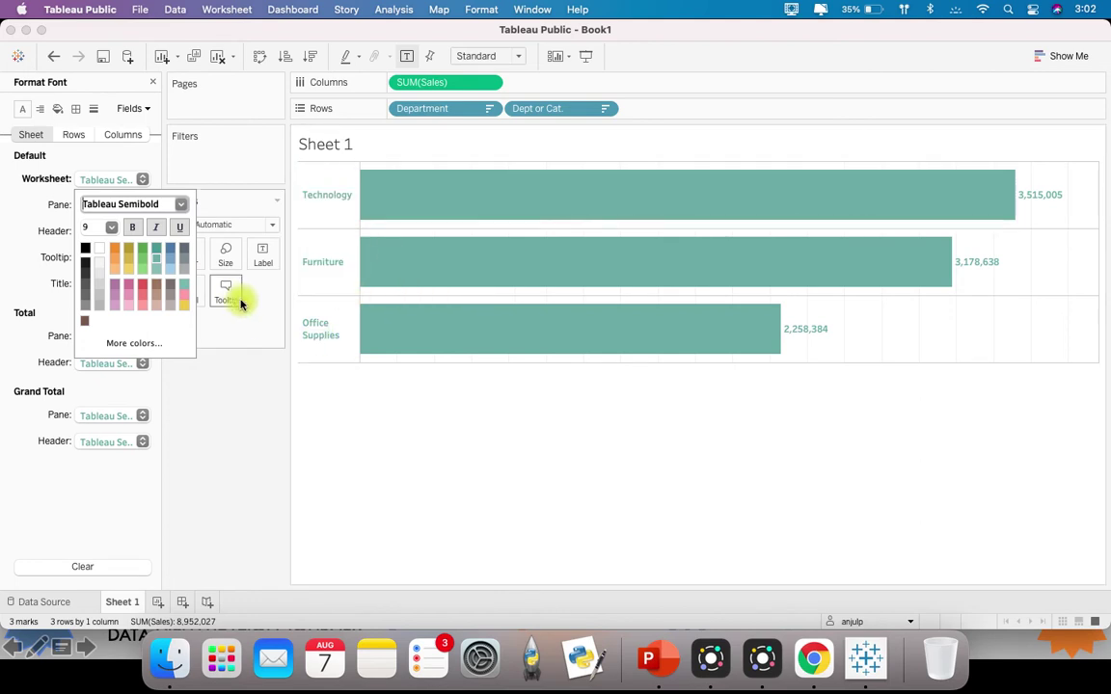
pyautogui.click(219, 409)
# - Set both the grid lines and the zero lines of the sheet to None
pyautogui.click(94, 110)
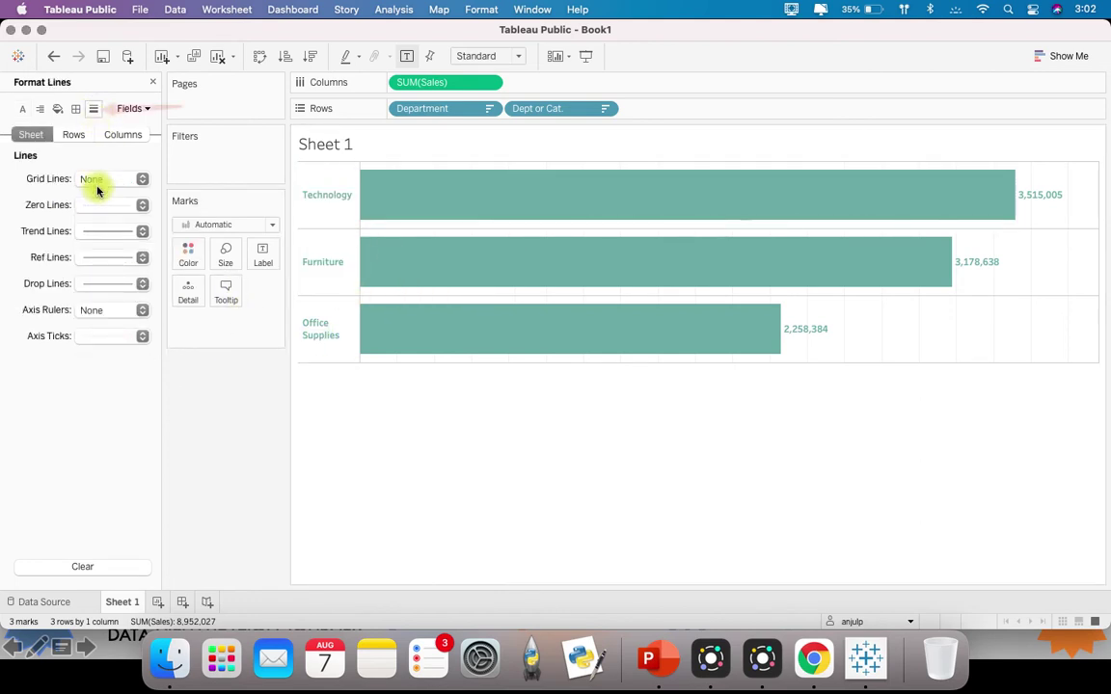
pyautogui.click(111, 188)
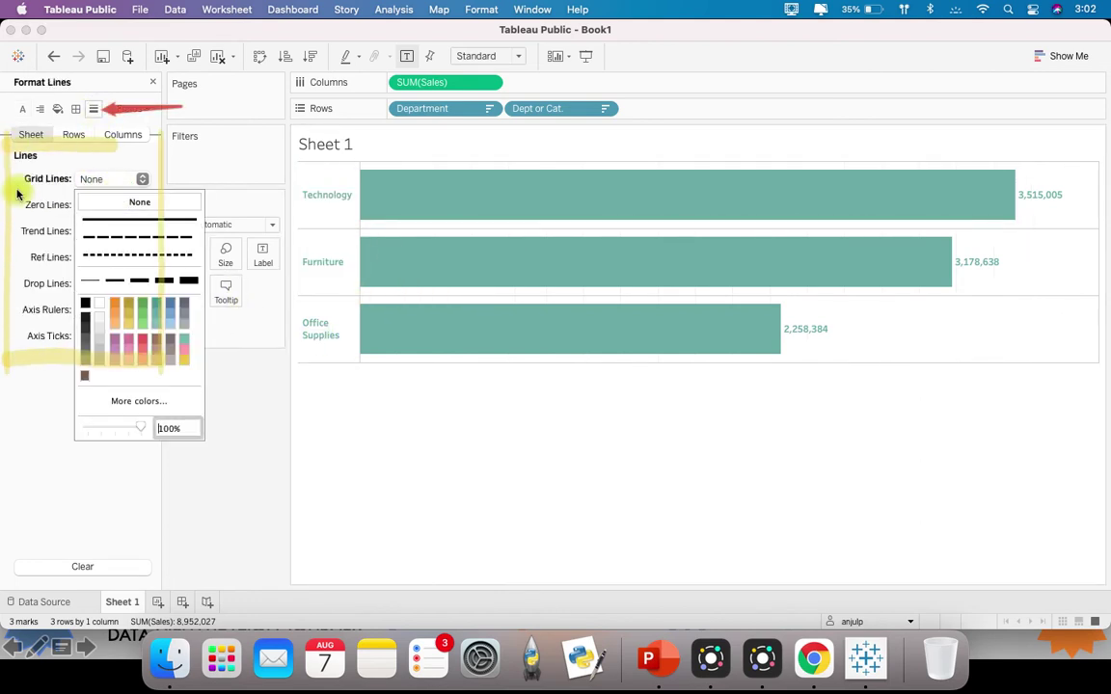
pyautogui.click(102, 204)
pyautogui.click(102, 204)
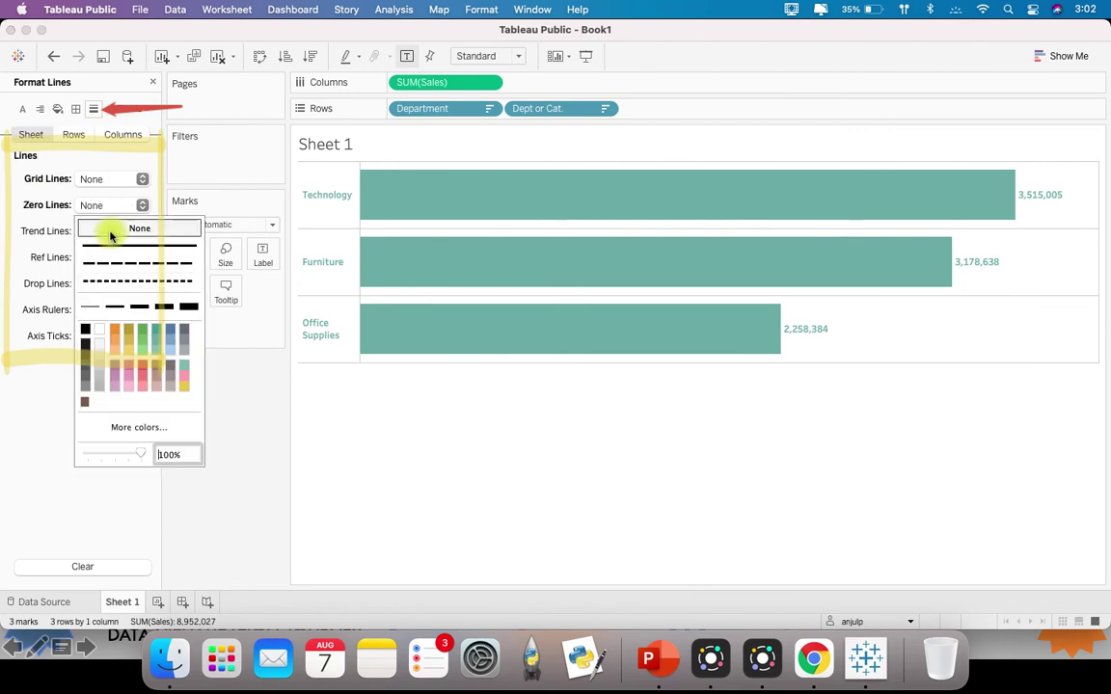
pyautogui.click(111, 230)
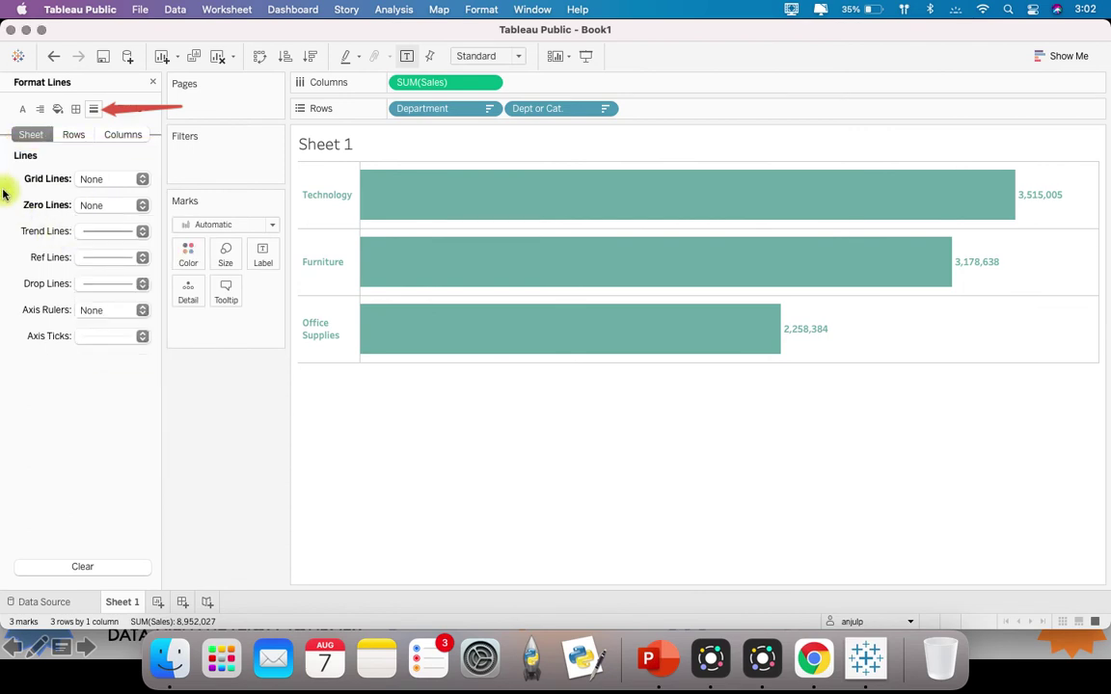
# - Format the row divider's pane border with the thickest line in teal
pyautogui.click(77, 108)
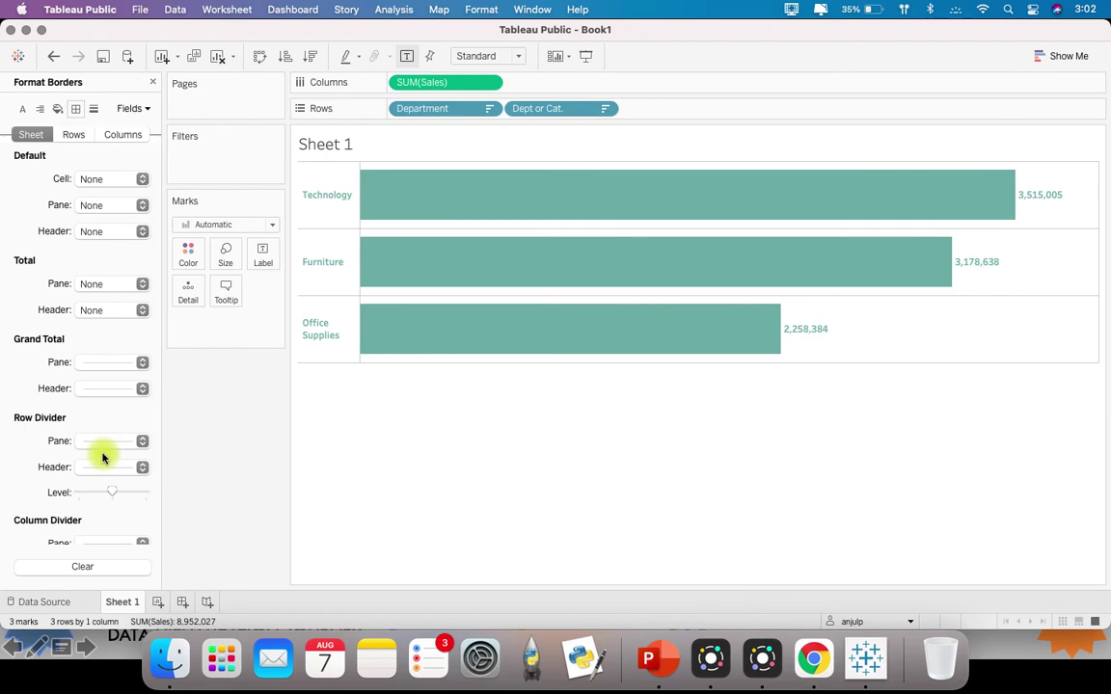
pyautogui.scroll(-3, 103, 453)
pyautogui.scroll(-1, 103, 457)
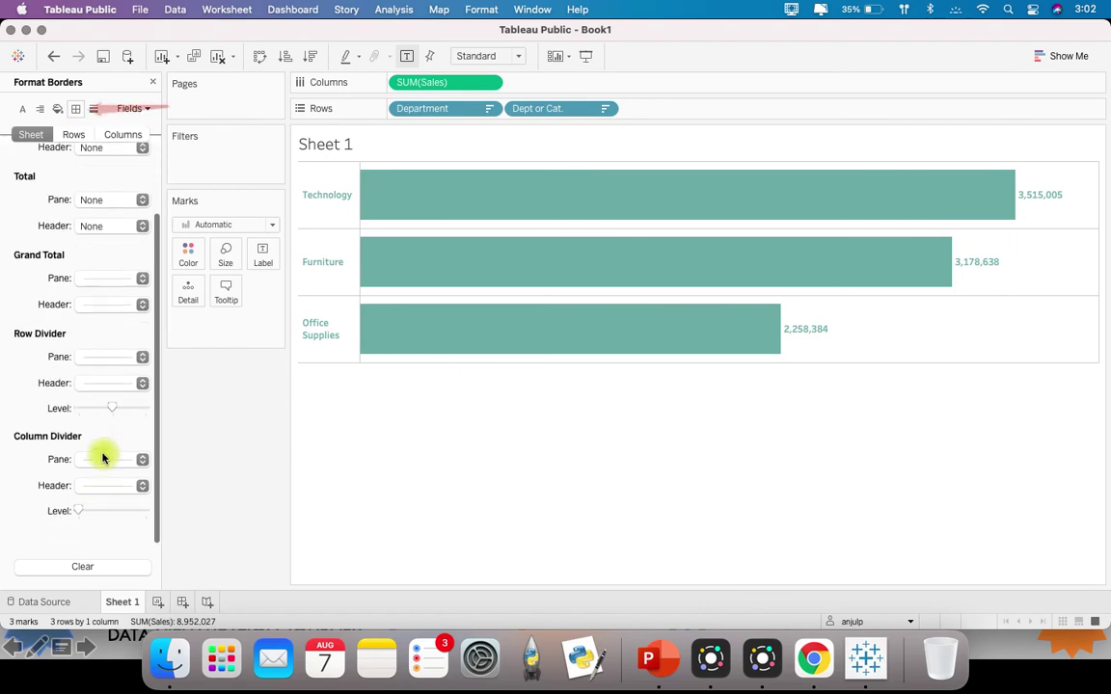
pyautogui.click(142, 357)
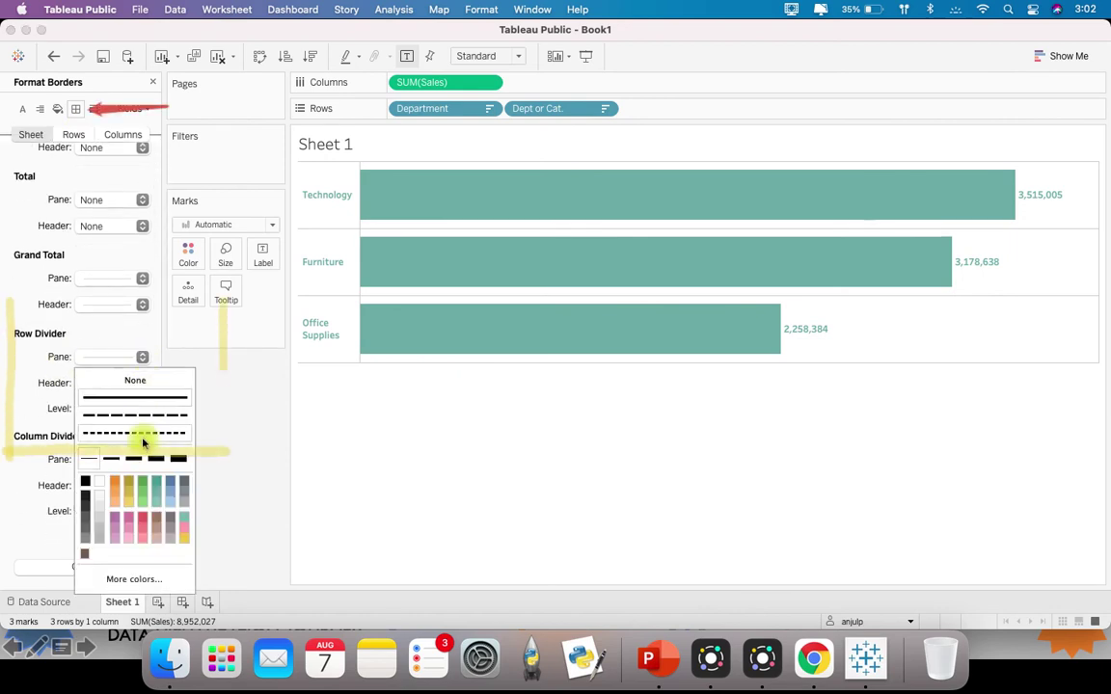
pyautogui.click(168, 460)
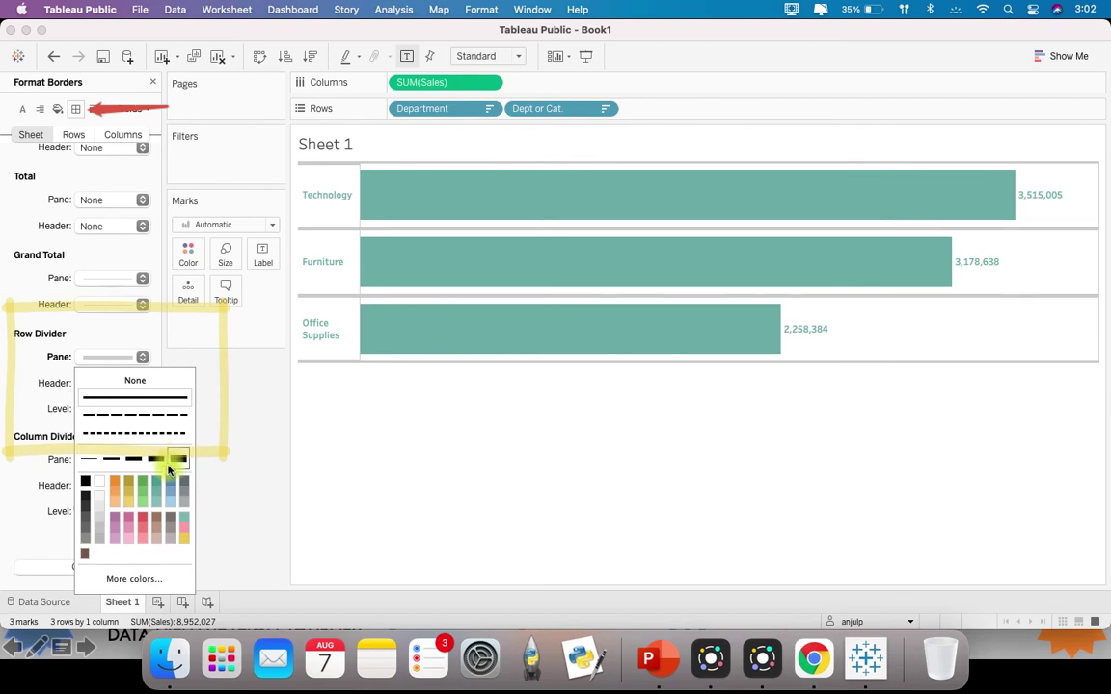
pyautogui.click(159, 495)
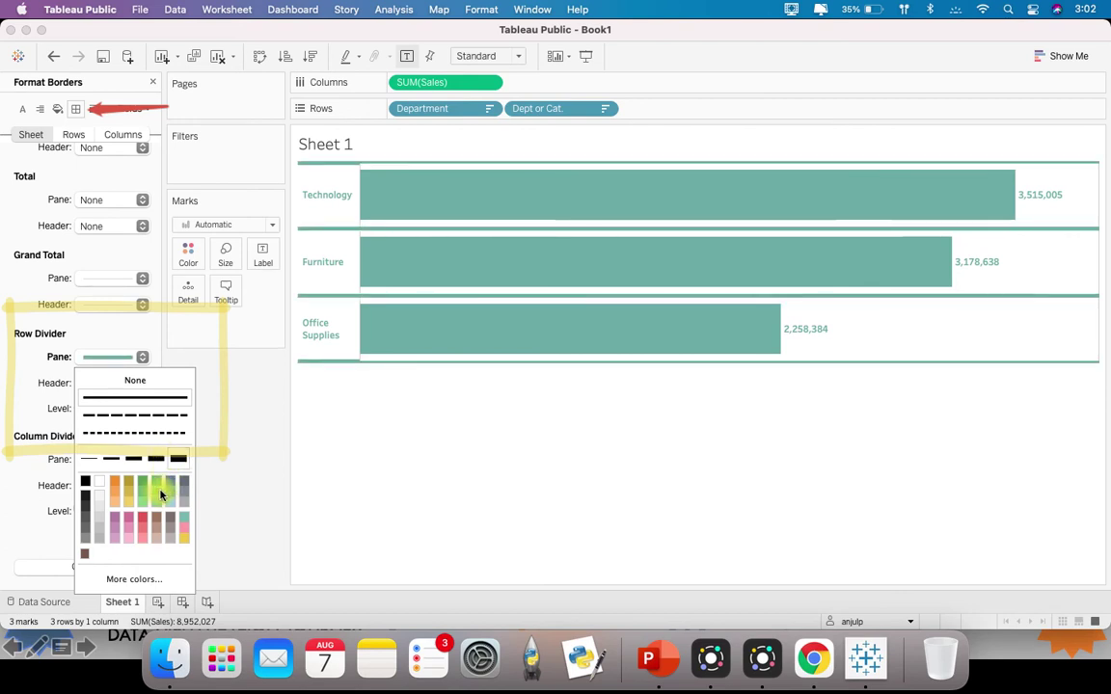
pyautogui.click(231, 390)
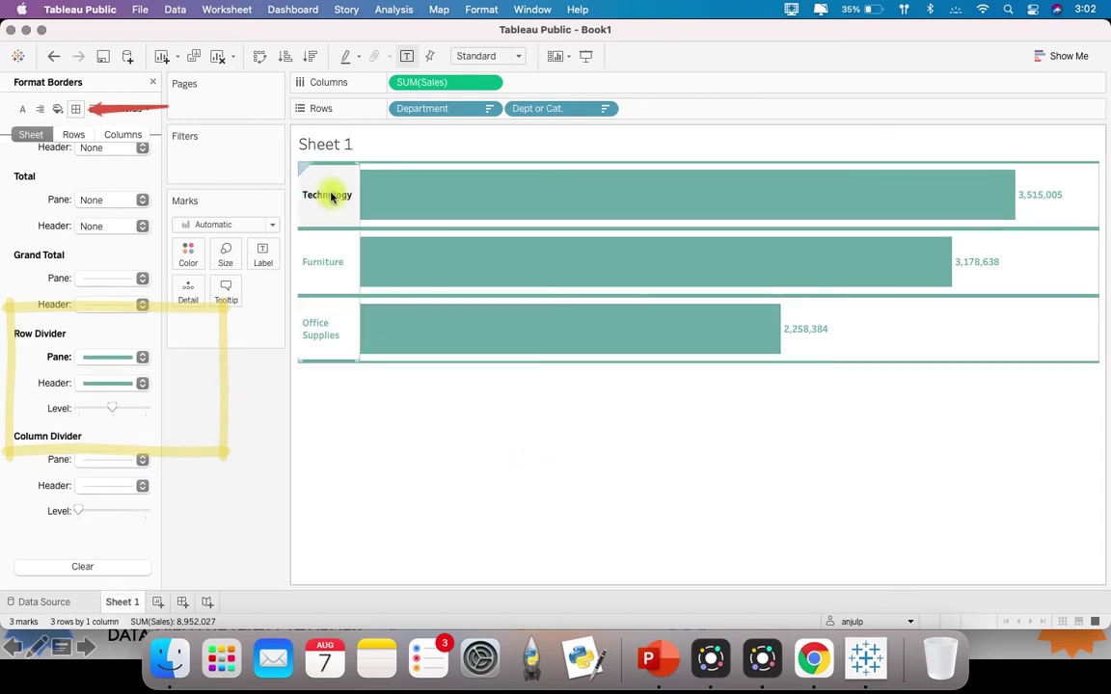
# - Test the drill-down by expanding Furniture and collapsing it through Chairs & Chairmats, and close the border formatting
pyautogui.click(331, 282)
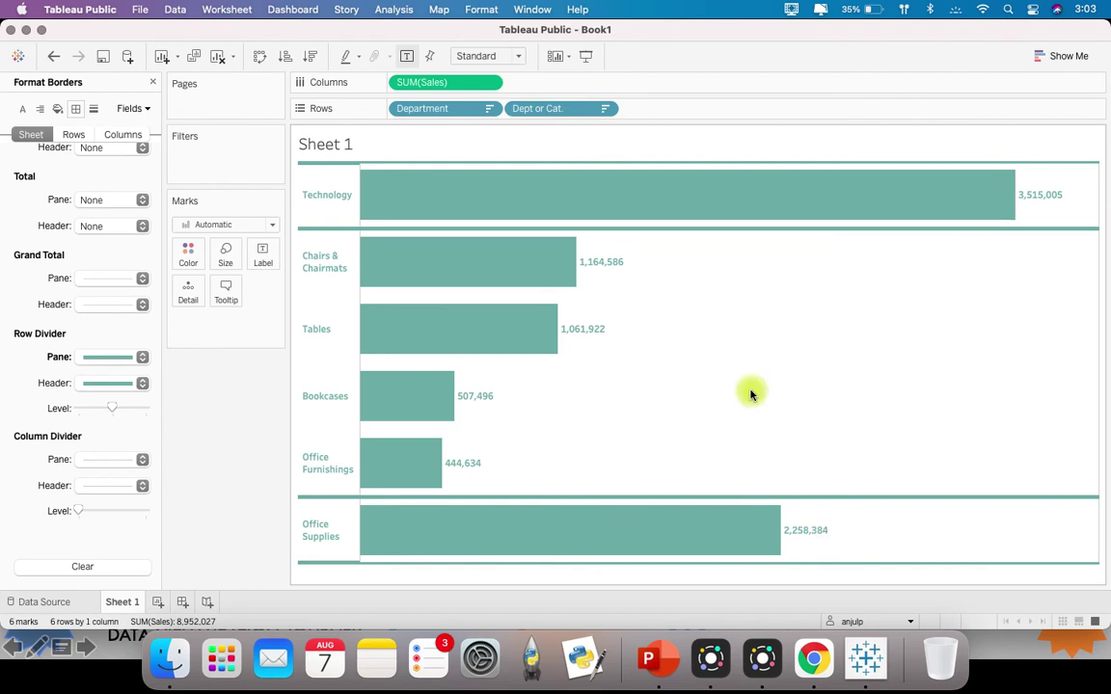
pyautogui.click(328, 261)
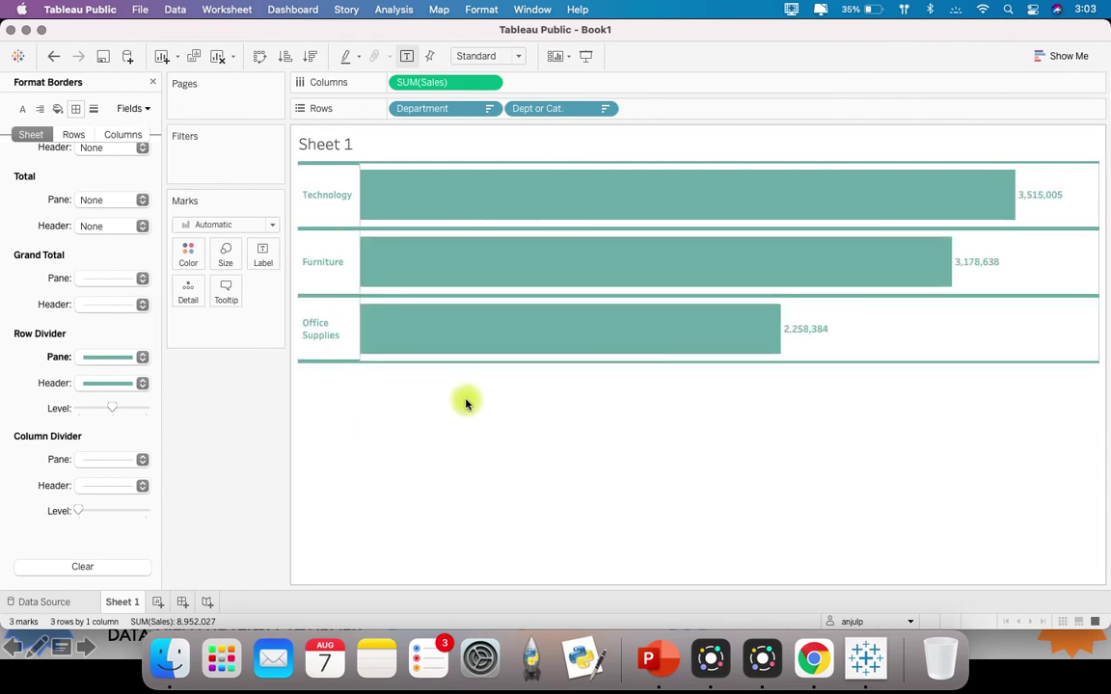
pyautogui.click(153, 84)
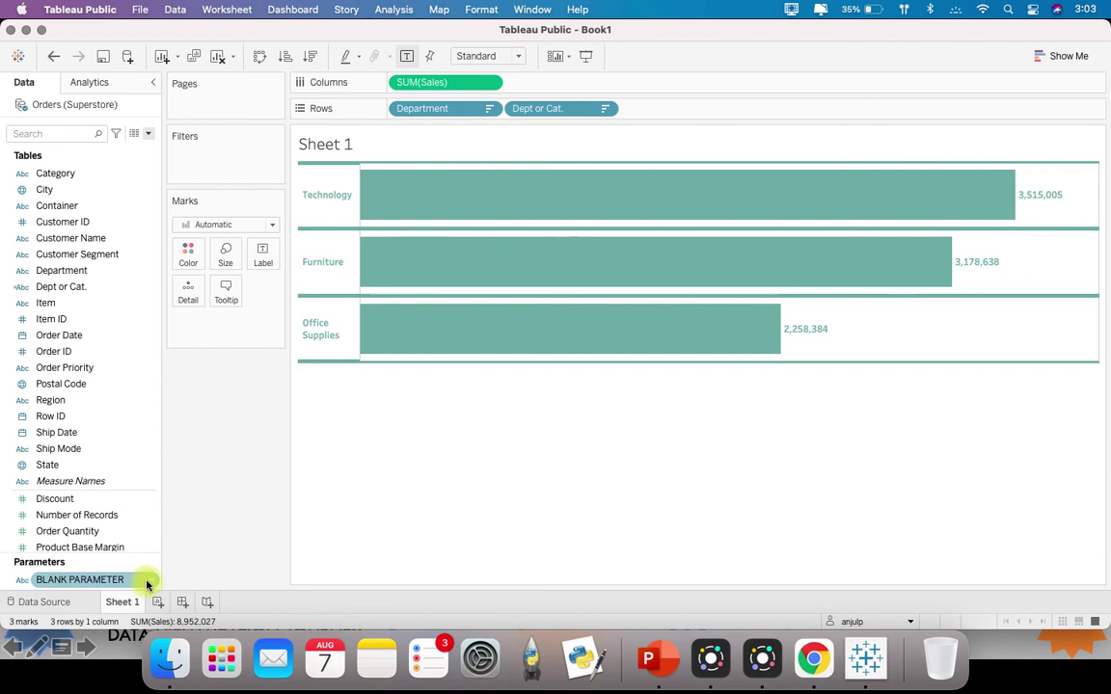
# - Review the formula of the Dept or Cat. calculated field and close its editor
pyautogui.rightClick(103, 286)
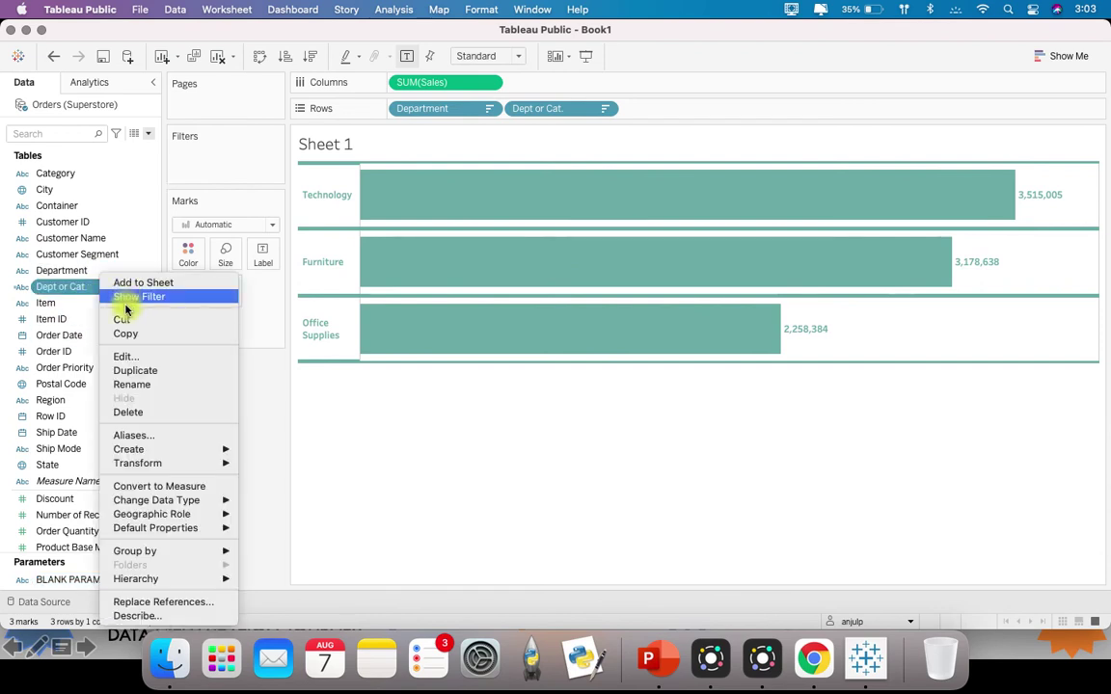
pyautogui.click(143, 357)
pyautogui.moveTo(583, 248); pyautogui.dragTo(256, 372)
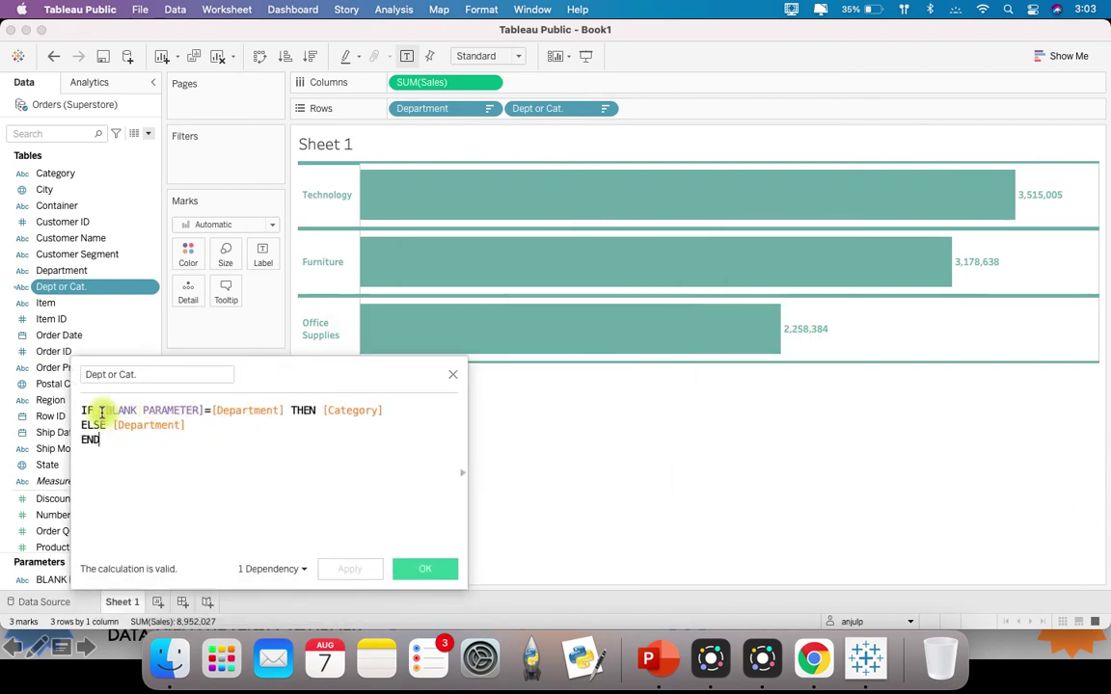
pyautogui.click(431, 571)
# - Review the sheet's Update Blank Parameter action and the available action types, and leave the worksheet actions without changing them
pyautogui.click(248, 19)
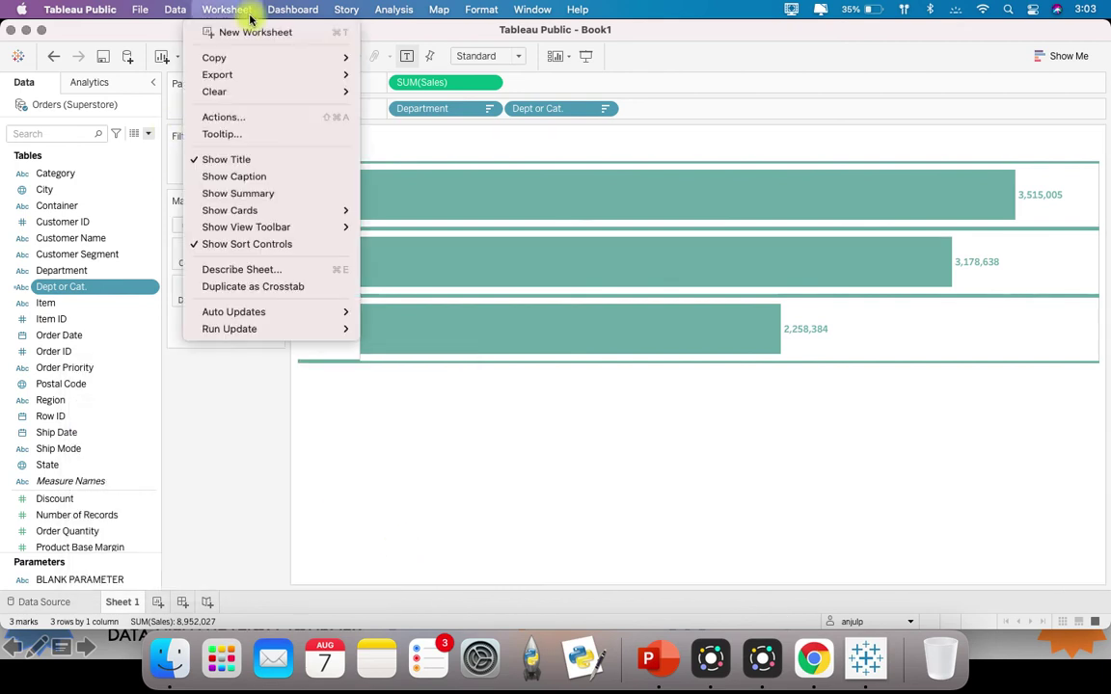
pyautogui.click(298, 119)
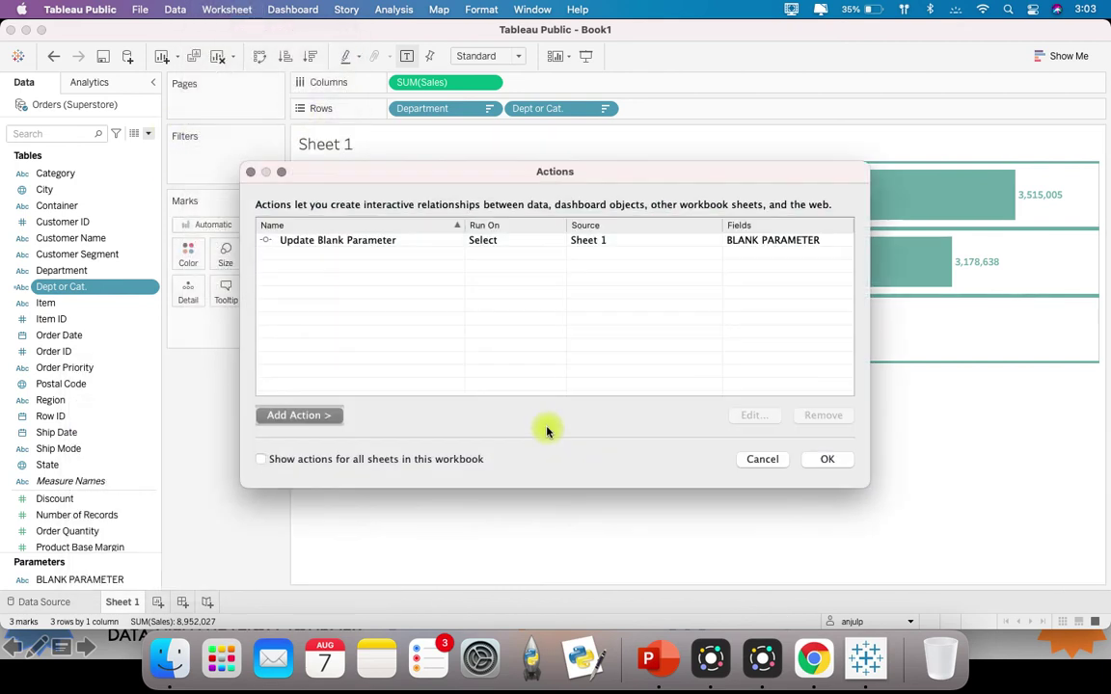
pyautogui.click(357, 243)
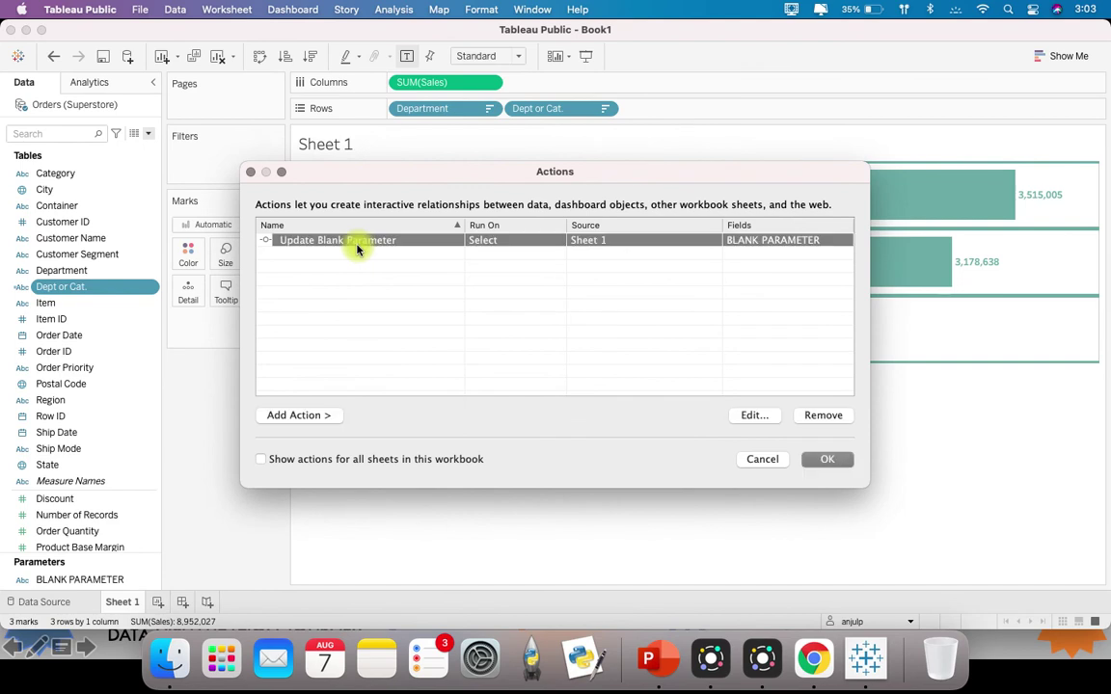
pyautogui.click(323, 415)
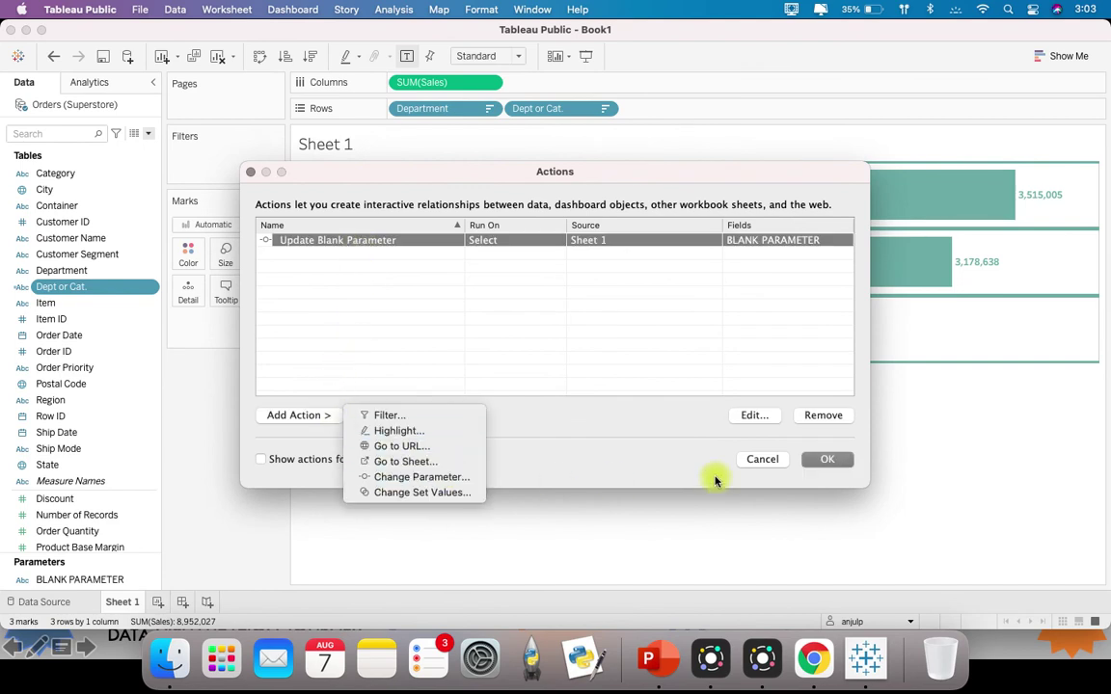
pyautogui.click(772, 459)
pyautogui.click(751, 459)
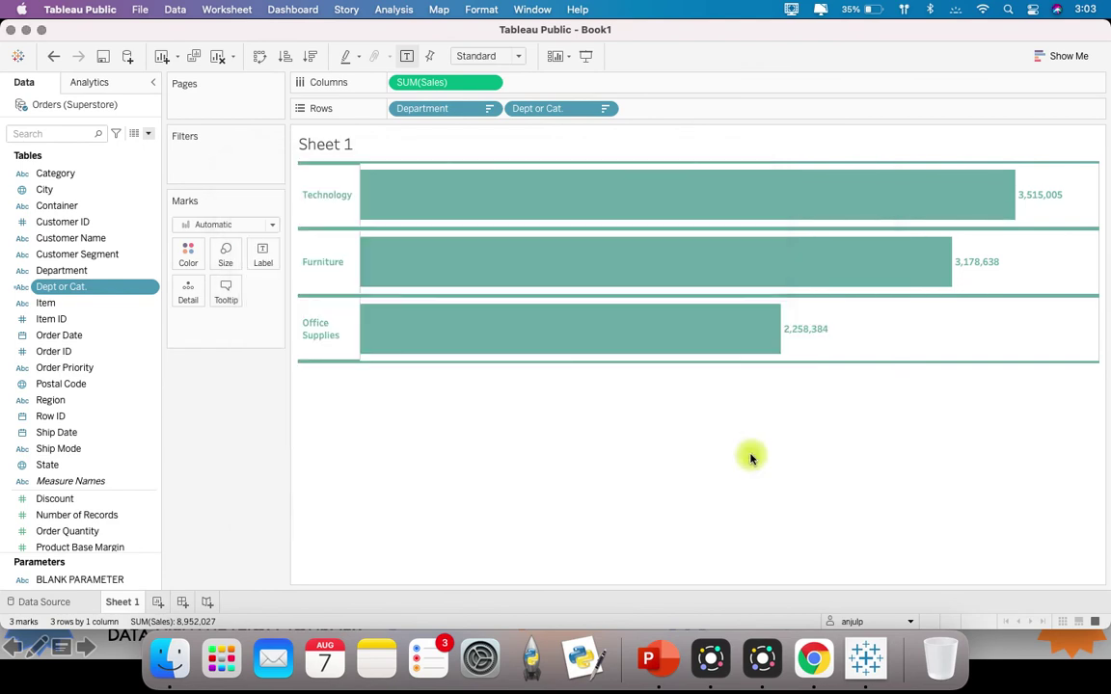
# - Test the drill-down by expanding Furniture, switching to Technology and collapsing it through Office Machines
pyautogui.click(340, 266)
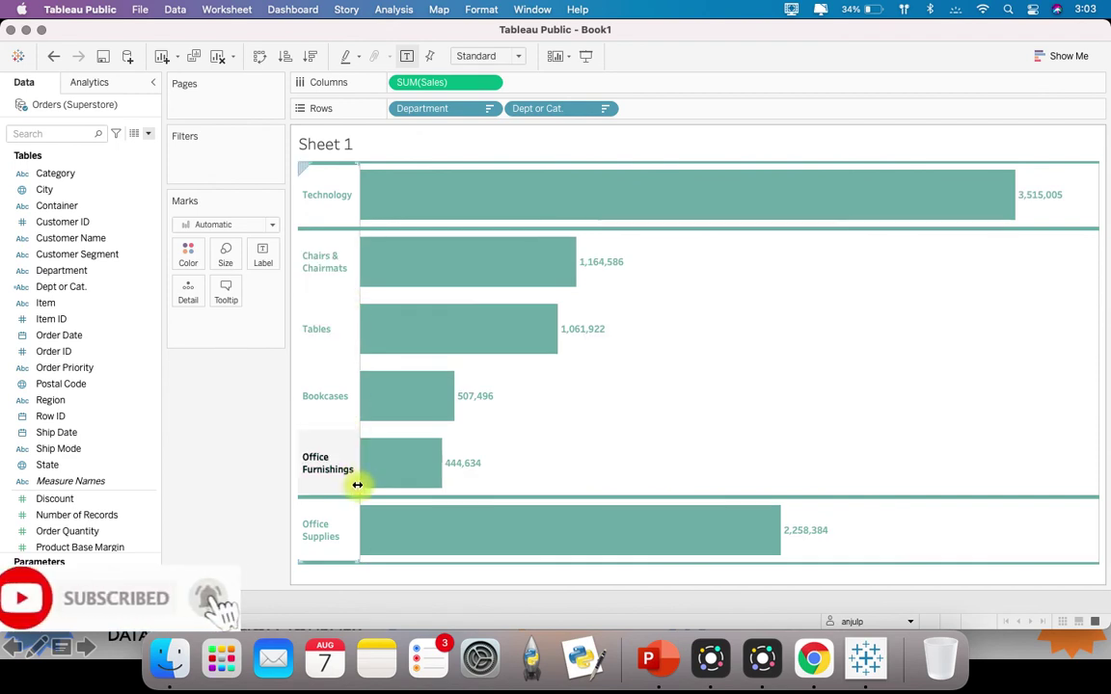
pyautogui.click(343, 211)
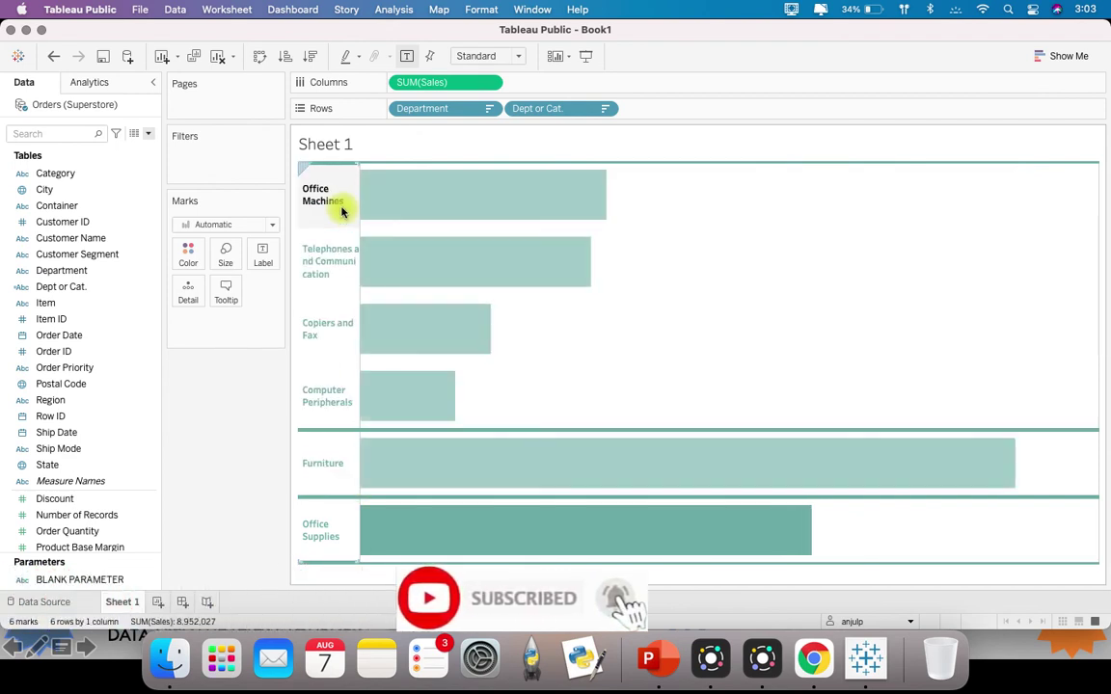
pyautogui.click(335, 189)
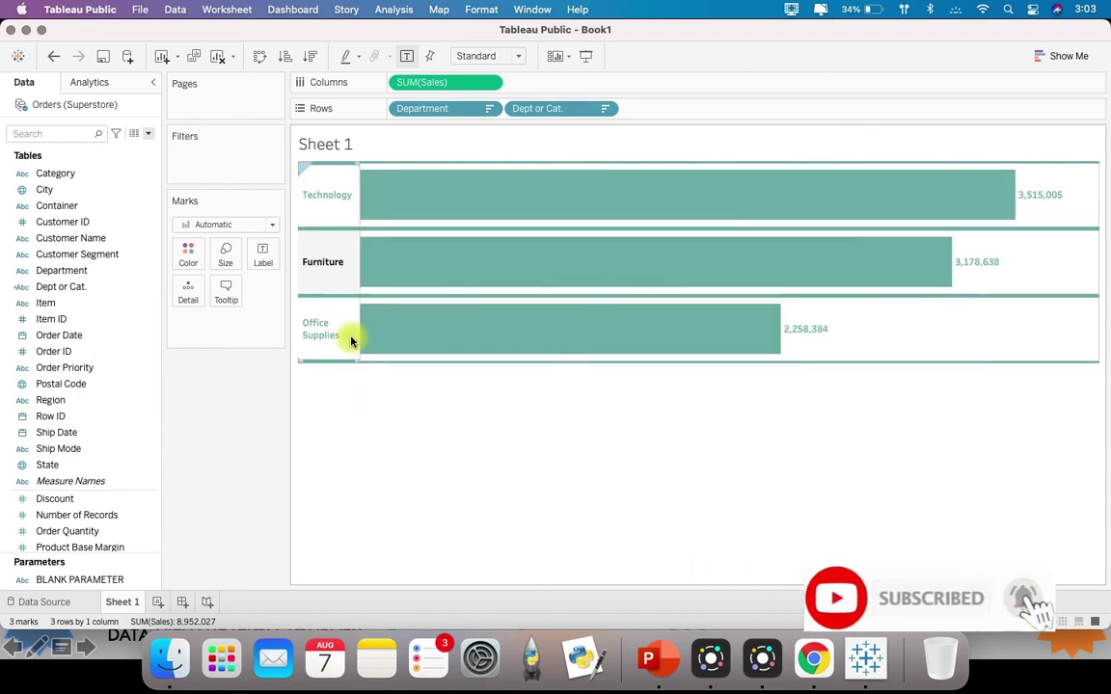
# - Expand Office Supplies, look through its categories, and collapse it through Binders and Binder Accessories
pyautogui.click(348, 345)
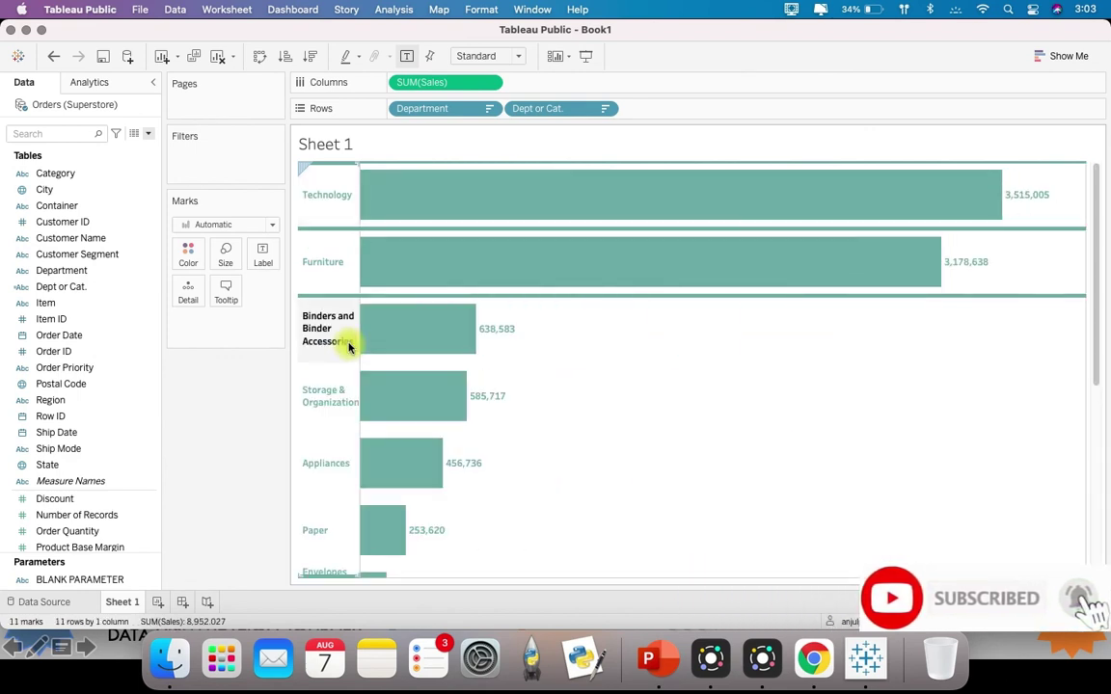
pyautogui.scroll(-3, 331, 318)
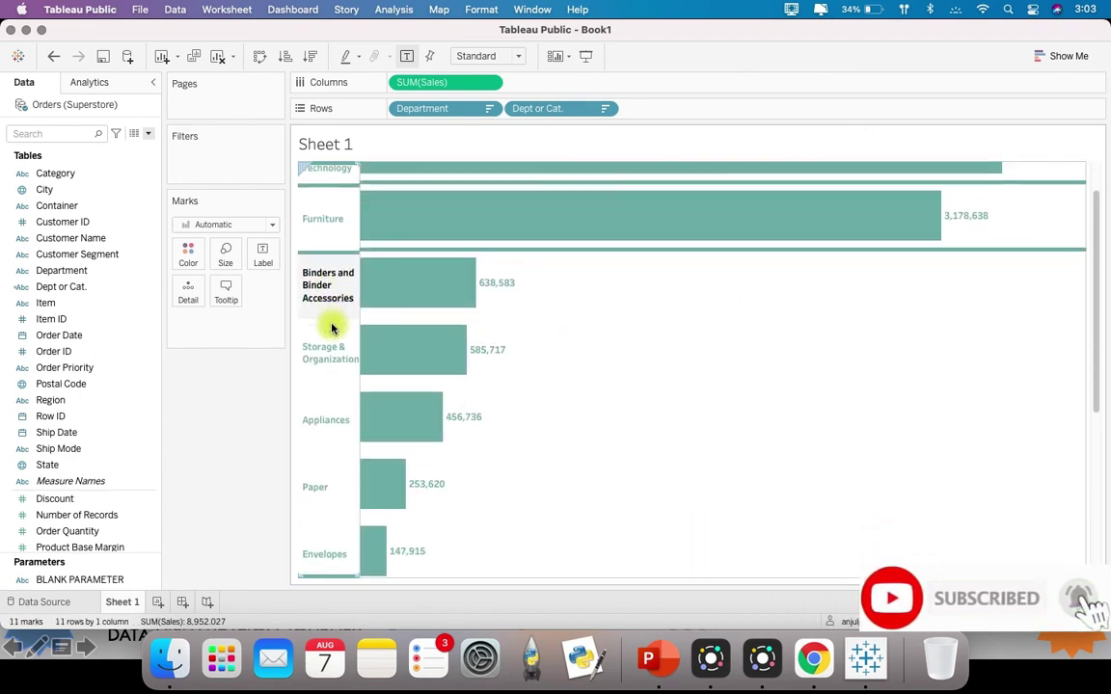
pyautogui.scroll(-4, 331, 326)
pyautogui.scroll(7, 320, 328)
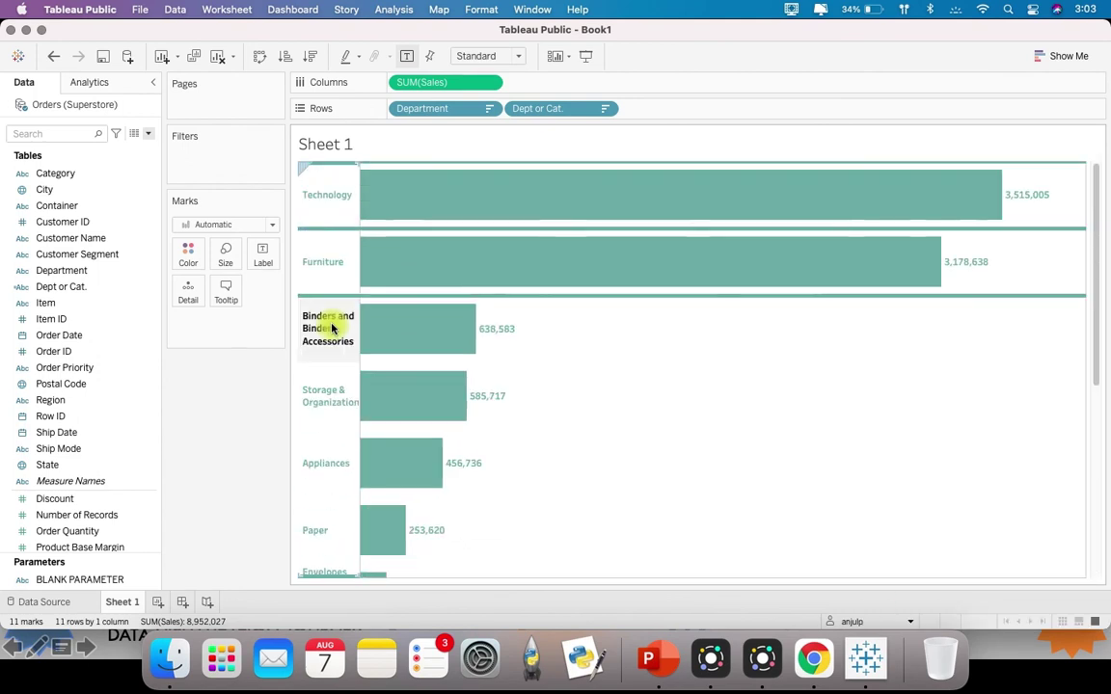
pyautogui.click(319, 338)
# - Expand Technology into its categories, collapse it through Copiers and Fax, and expand Technology again
pyautogui.click(339, 191)
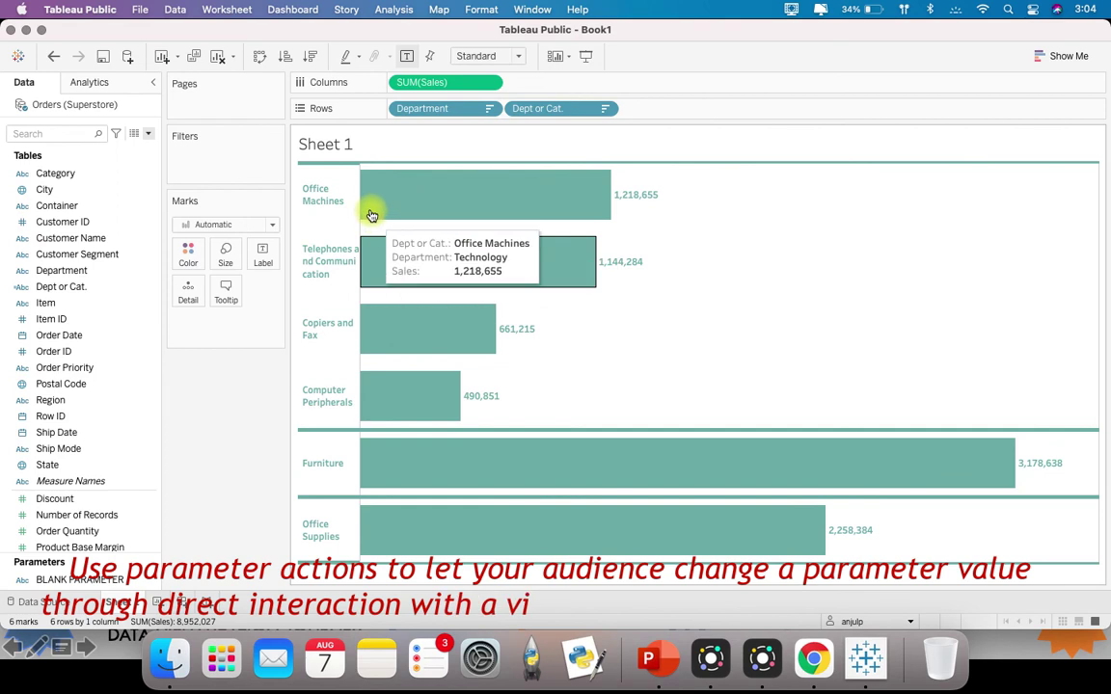
pyautogui.click(328, 329)
pyautogui.click(340, 204)
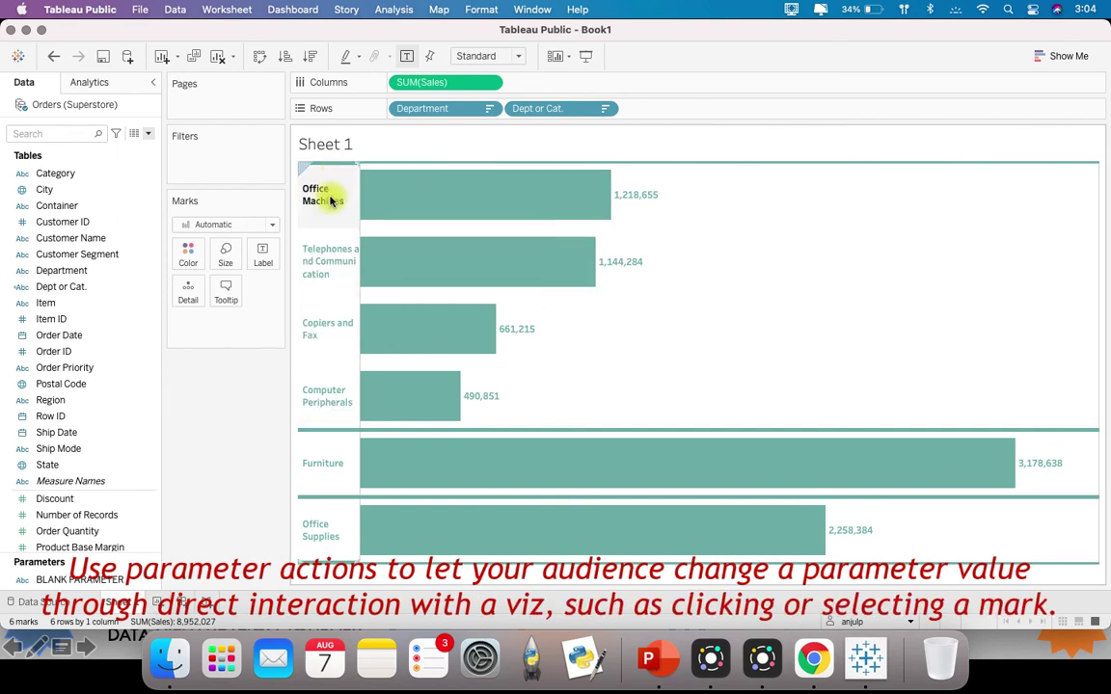